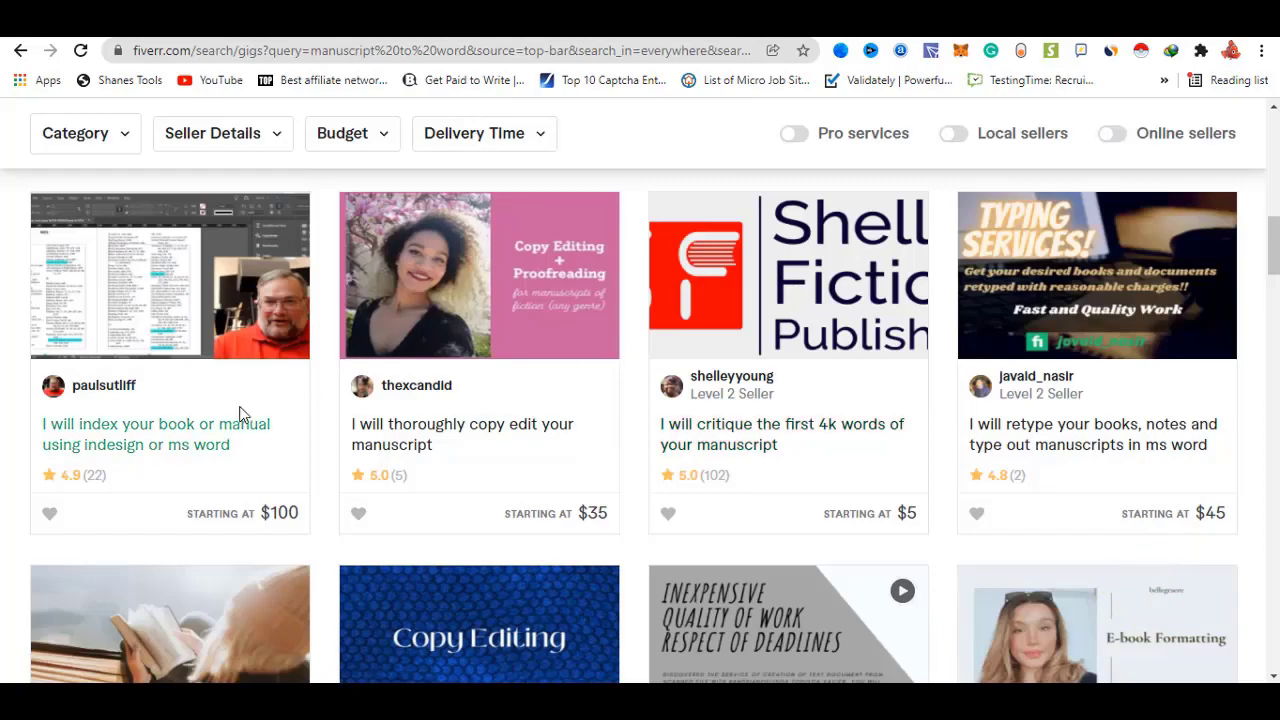
Step: Scroll through the 4,260 Fiverr 'manuscript to word' gig listings, priced from $5 upward
scroll(410, 465, "up", 10)
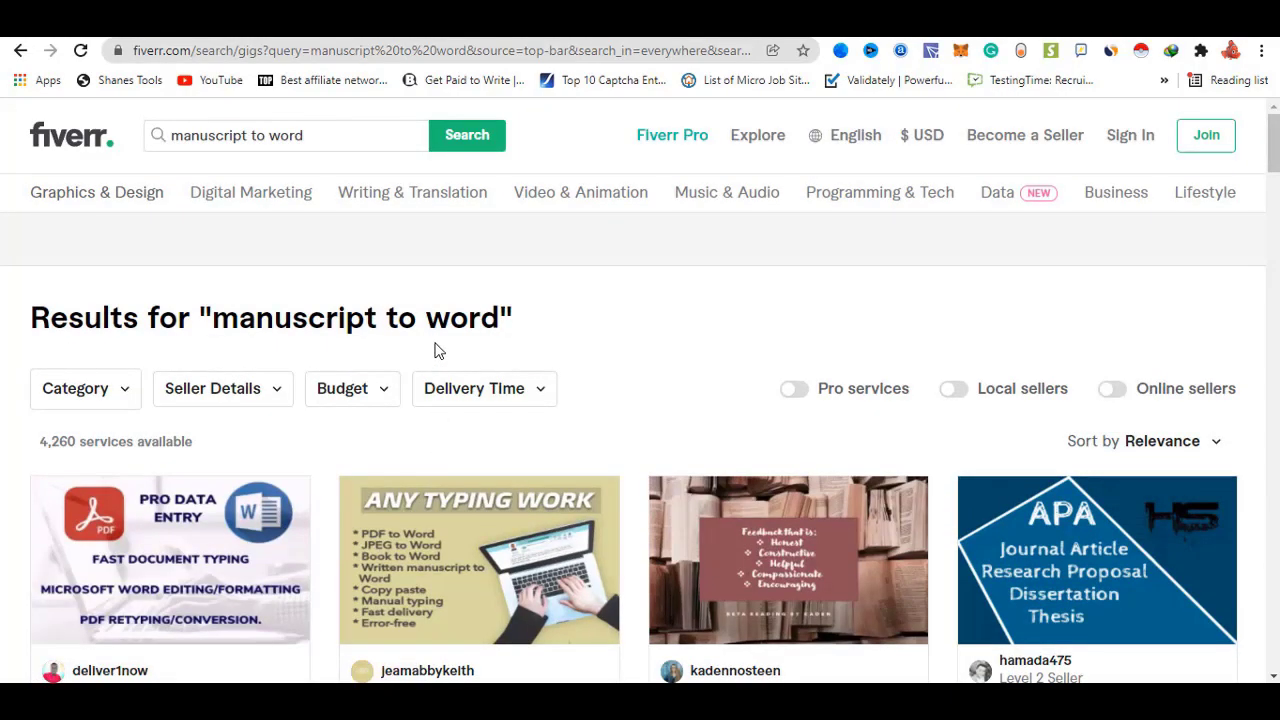
scroll(437, 349, "down", 3)
scroll(493, 357, "down", 2)
scroll(493, 365, "down", 3)
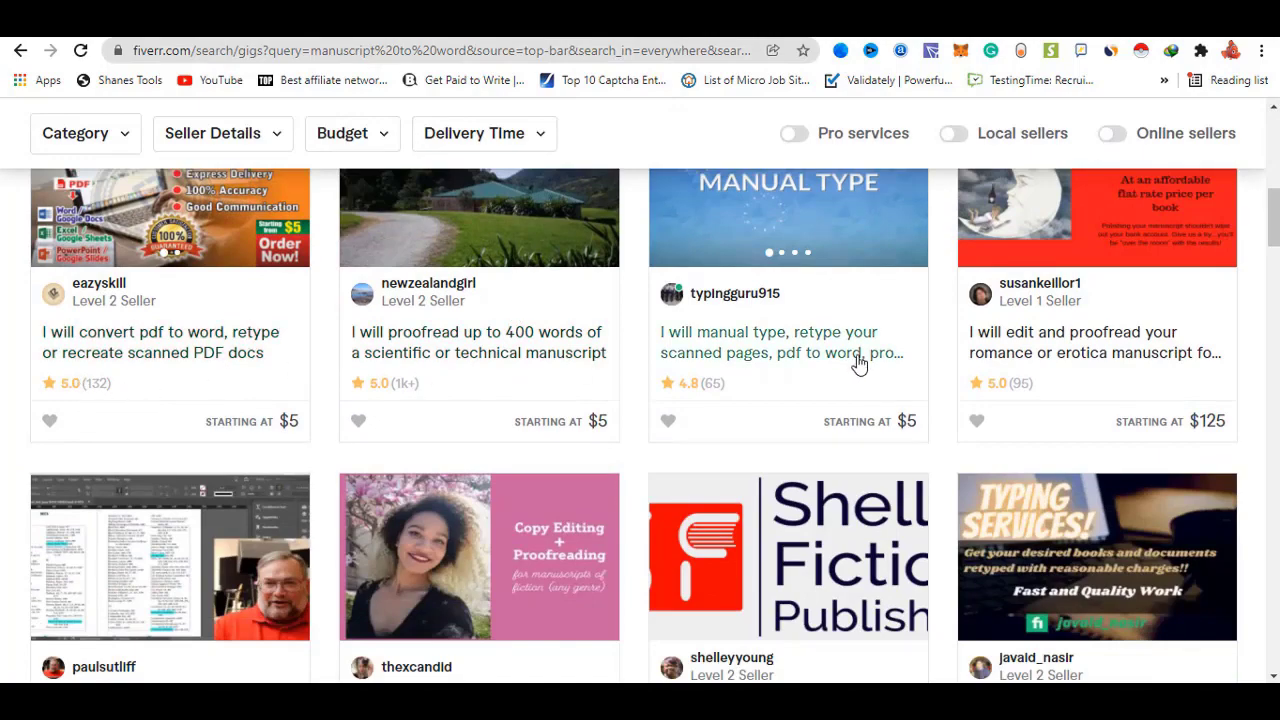
scroll(894, 363, "down", 4)
scroll(676, 414, "down", 5)
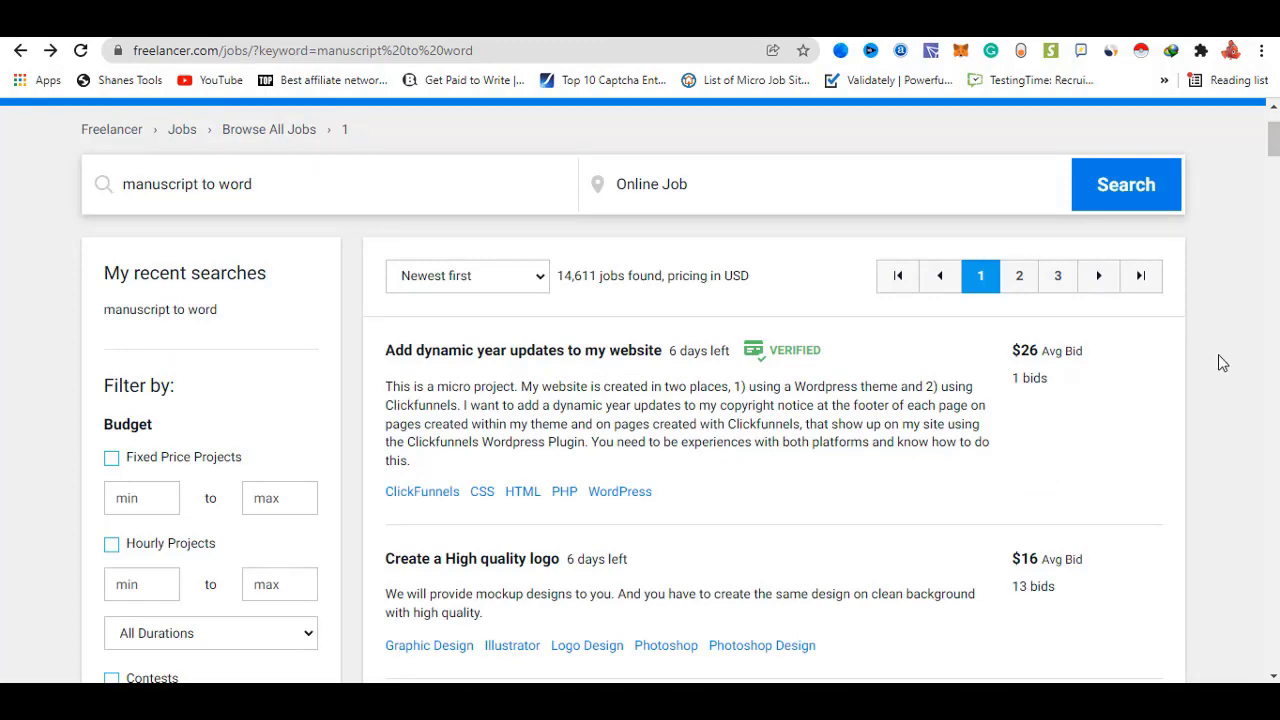
Step: Scroll through the Freelancer.com 'manuscript to word' job listings
scroll(628, 460, "down", 5)
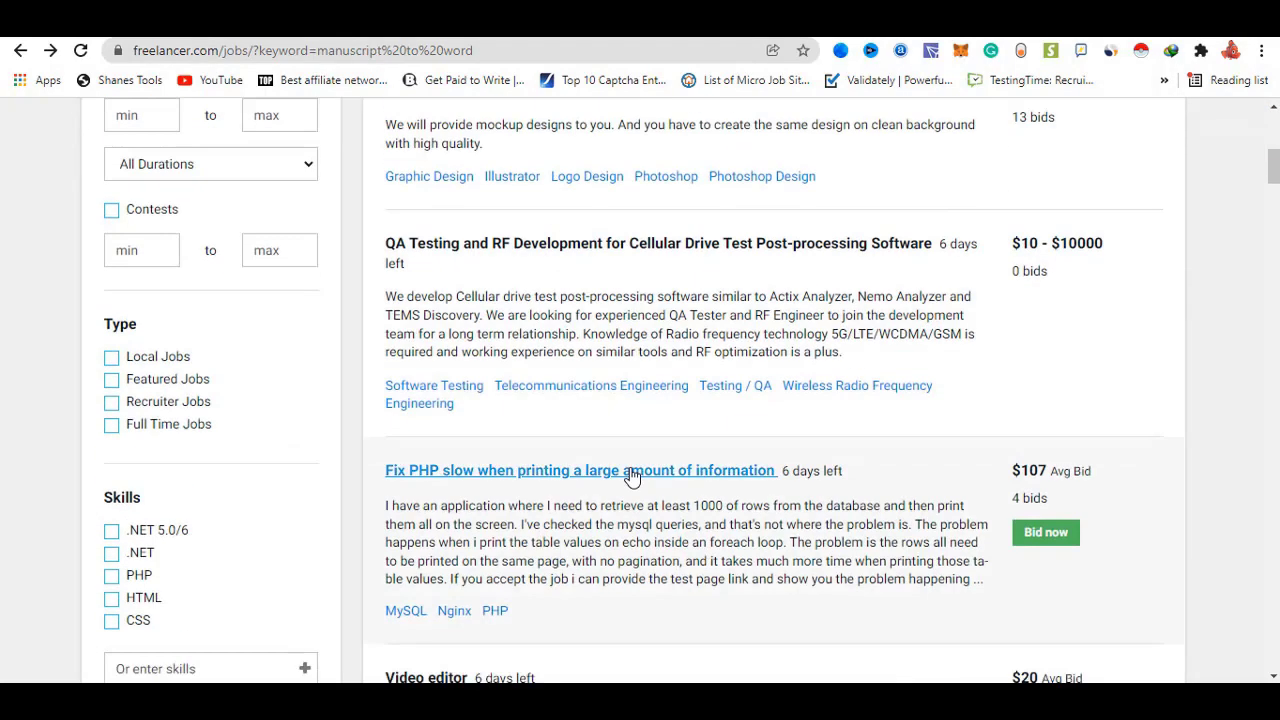
scroll(631, 477, "down", 3)
scroll(631, 477, "down", 5)
scroll(628, 537, "down", 5)
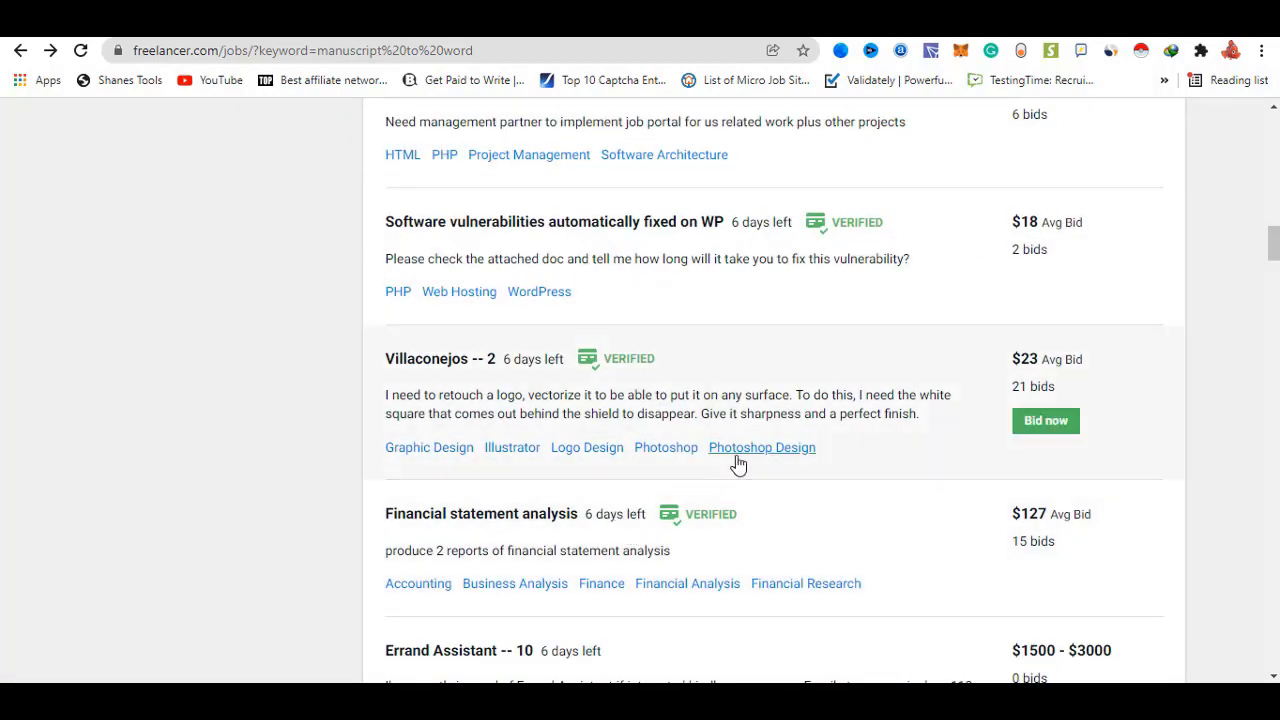
mouse_move(702, 516)
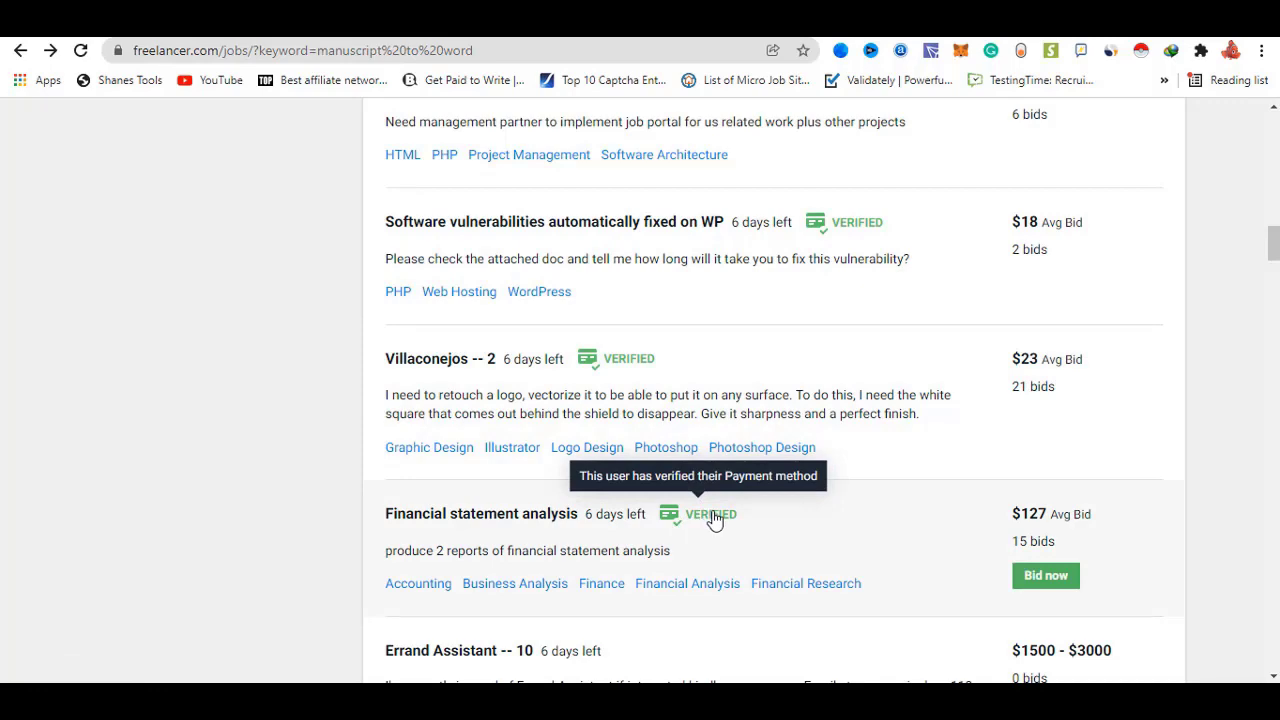
scroll(712, 520, "up", 5)
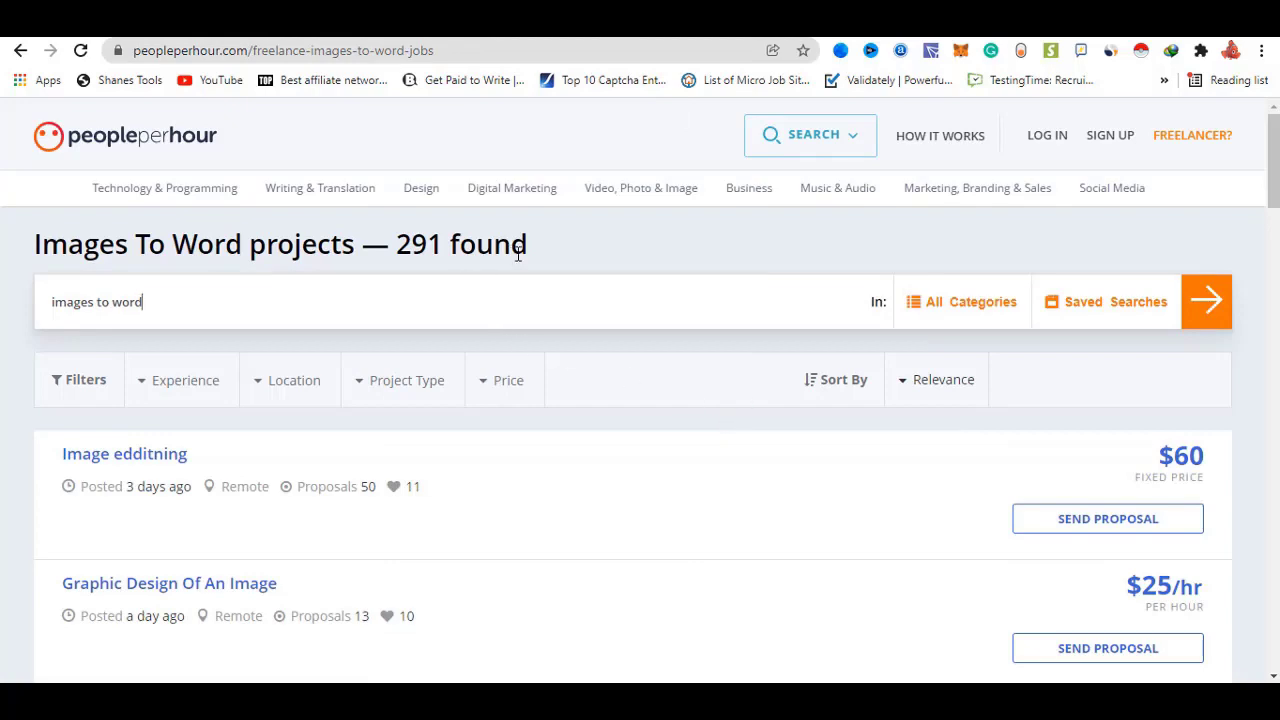
Step: Scroll through PeoplePerHour's 'Images To Word' project results
scroll(518, 250, "down", 1)
scroll(546, 284, "down", 2)
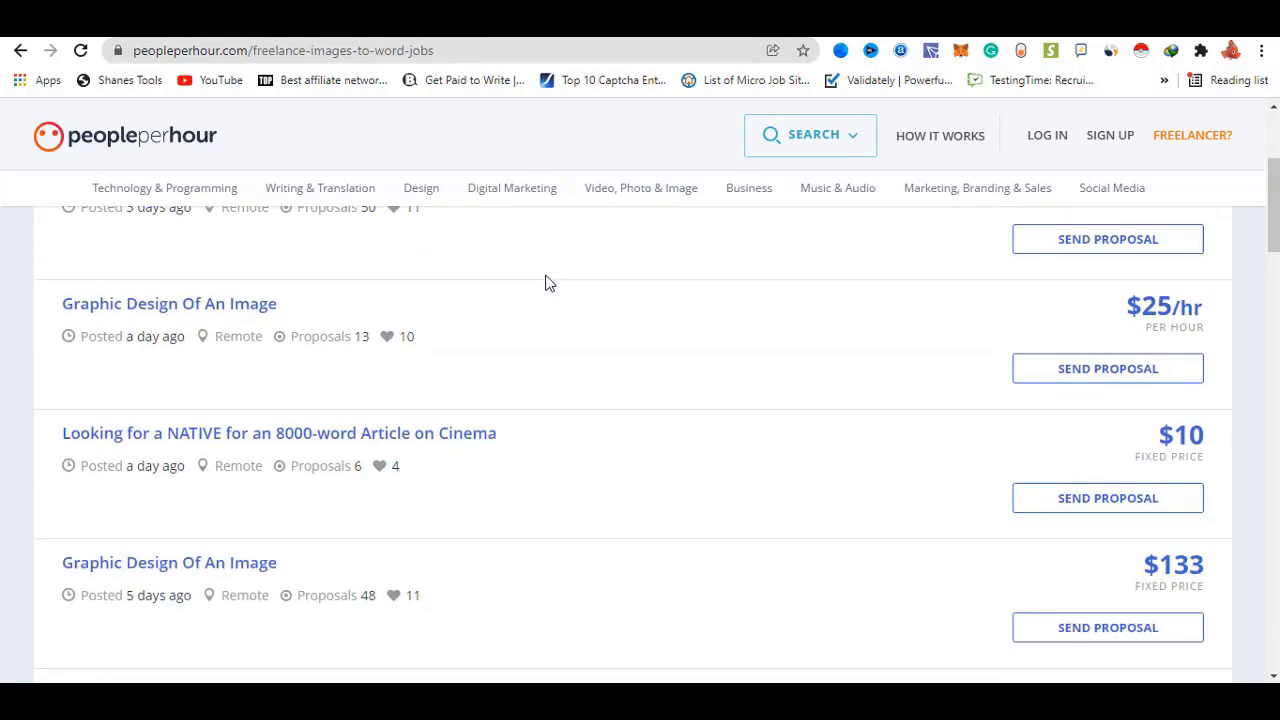
scroll(600, 494, "down", 3)
scroll(616, 502, "down", 2)
scroll(616, 502, "up", 8)
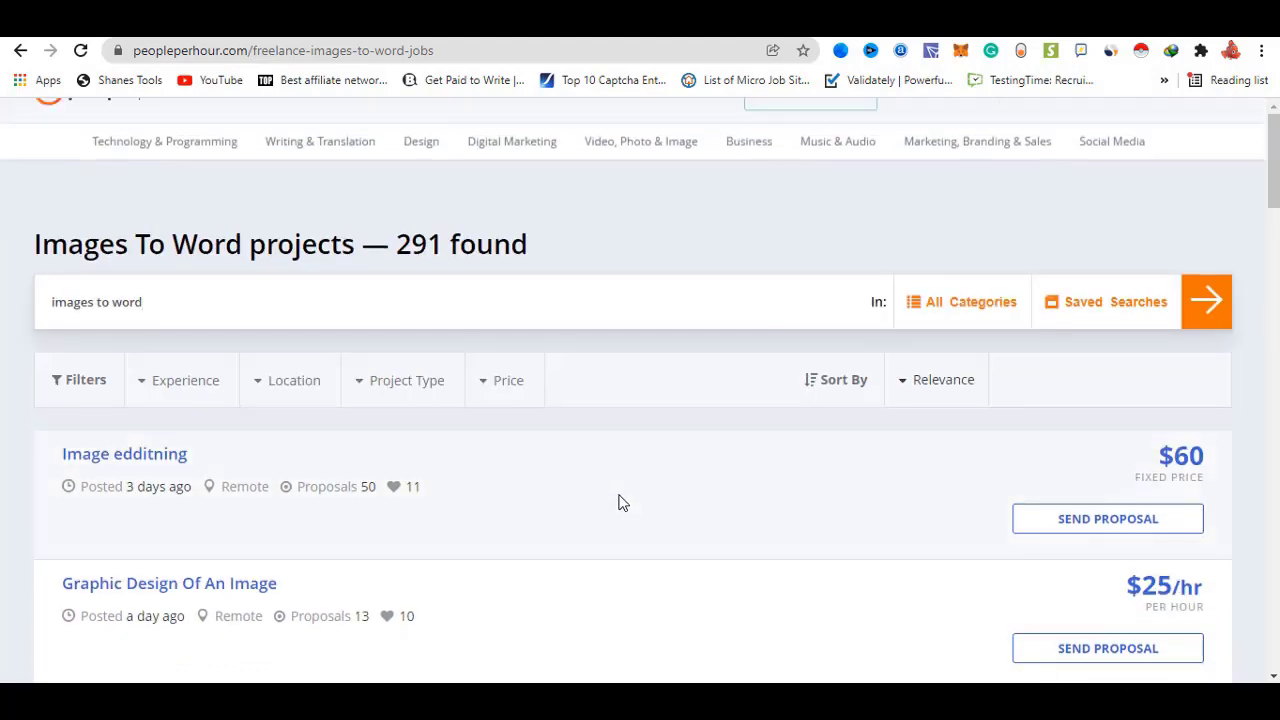
Step: Search PeoplePerHour projects for 'manuscript to word' and highlight the 104 found count
triple_click(162, 306)
type("manuscript to word")
key("Return")
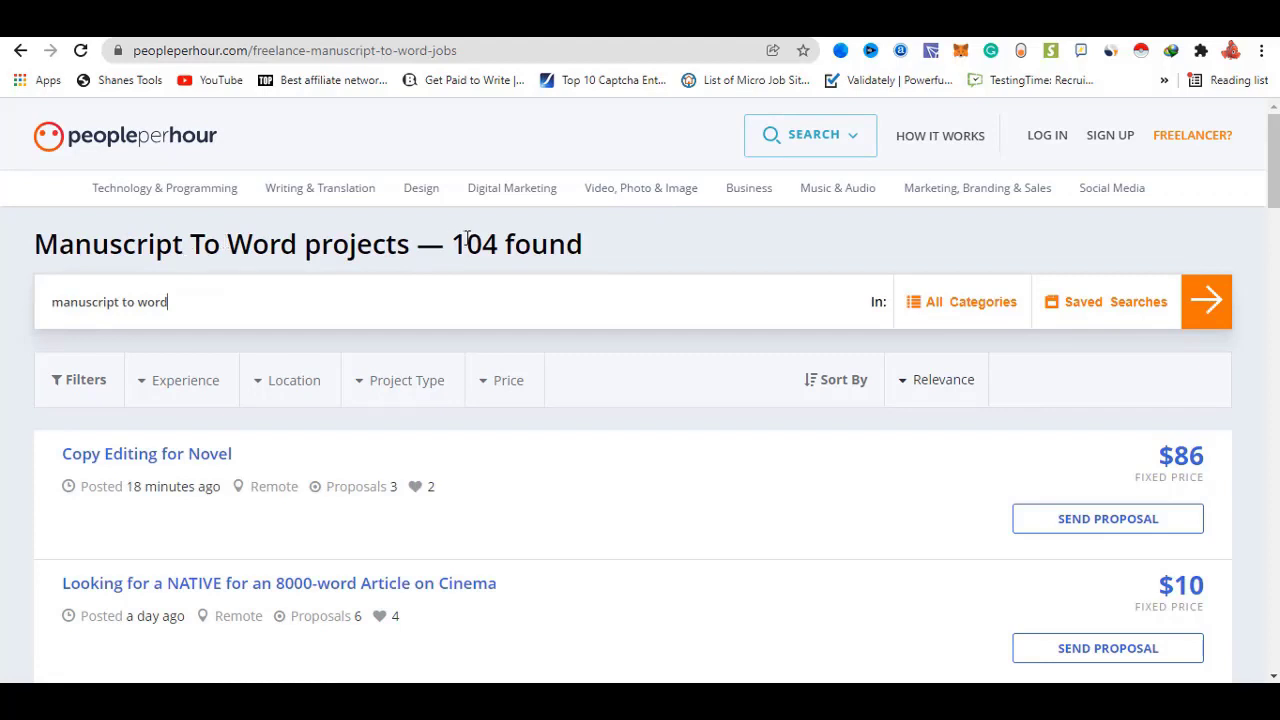
left_click_drag(466, 240, 592, 250)
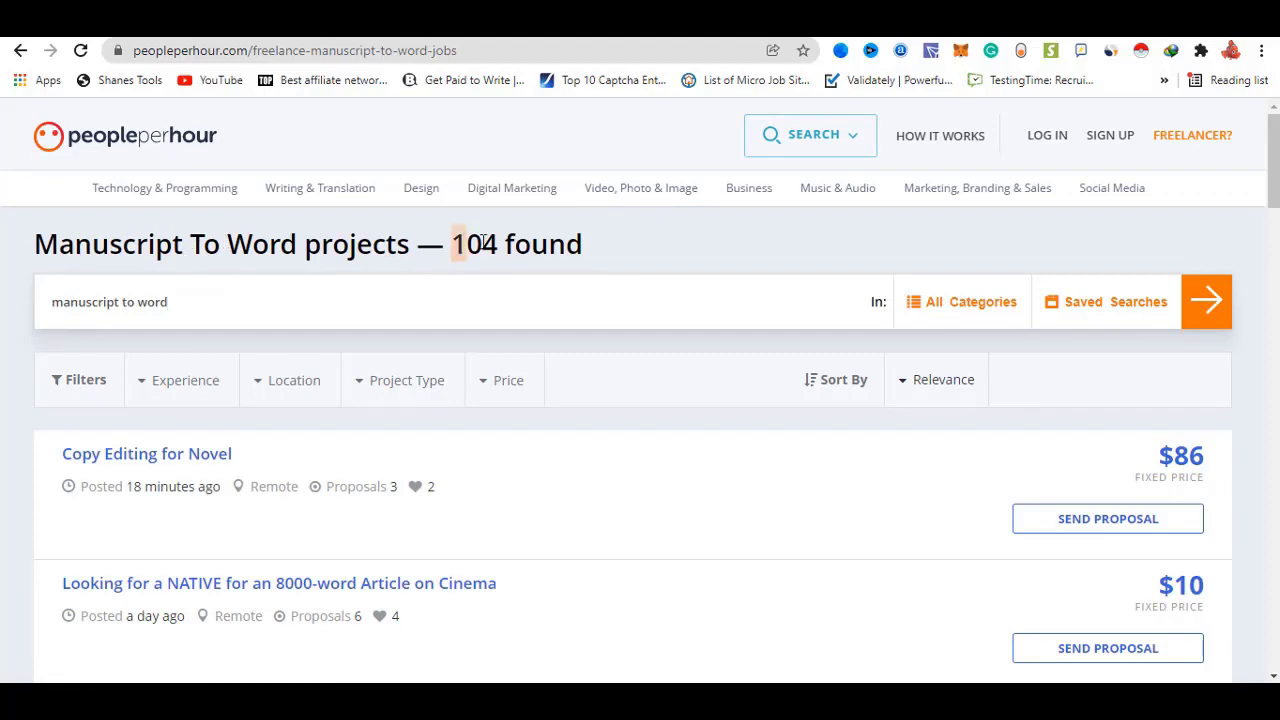
left_click(600, 253)
Step: Scroll through the manuscript-to-word projects, such as the $155 outline-to-article job
scroll(177, 386, "down", 1)
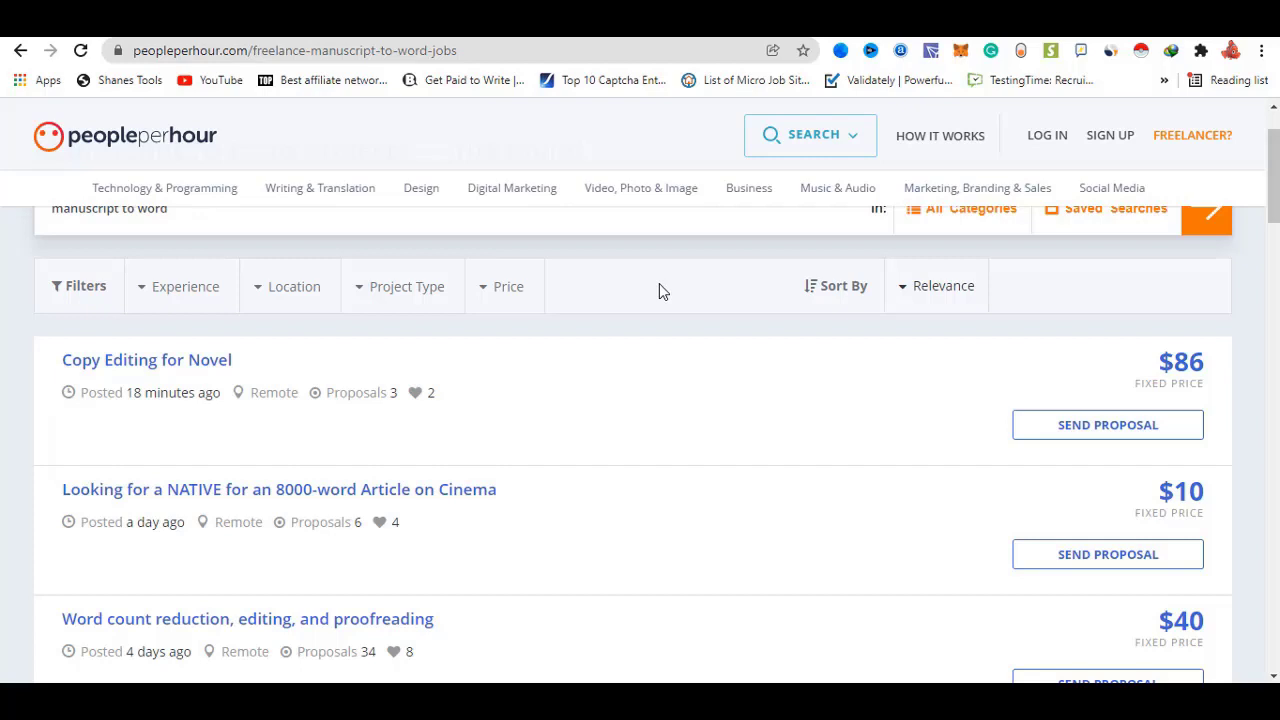
scroll(610, 350, "down", 1)
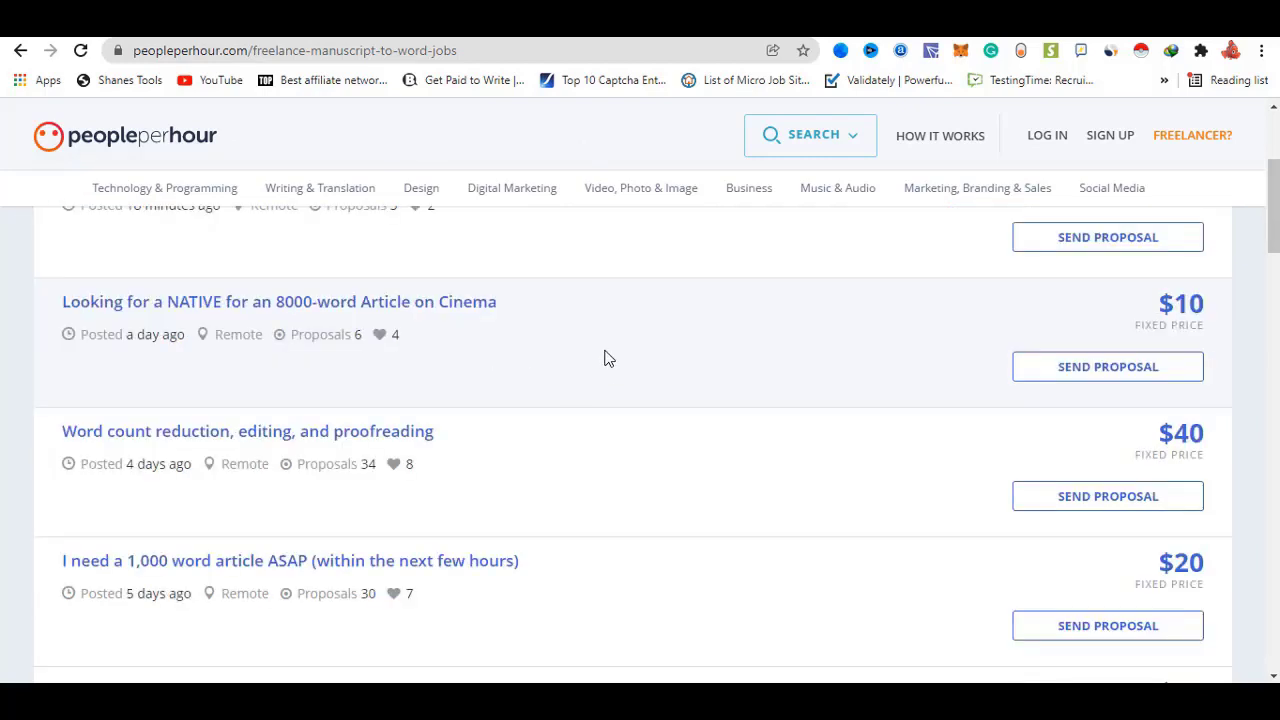
scroll(638, 265, "down", 1)
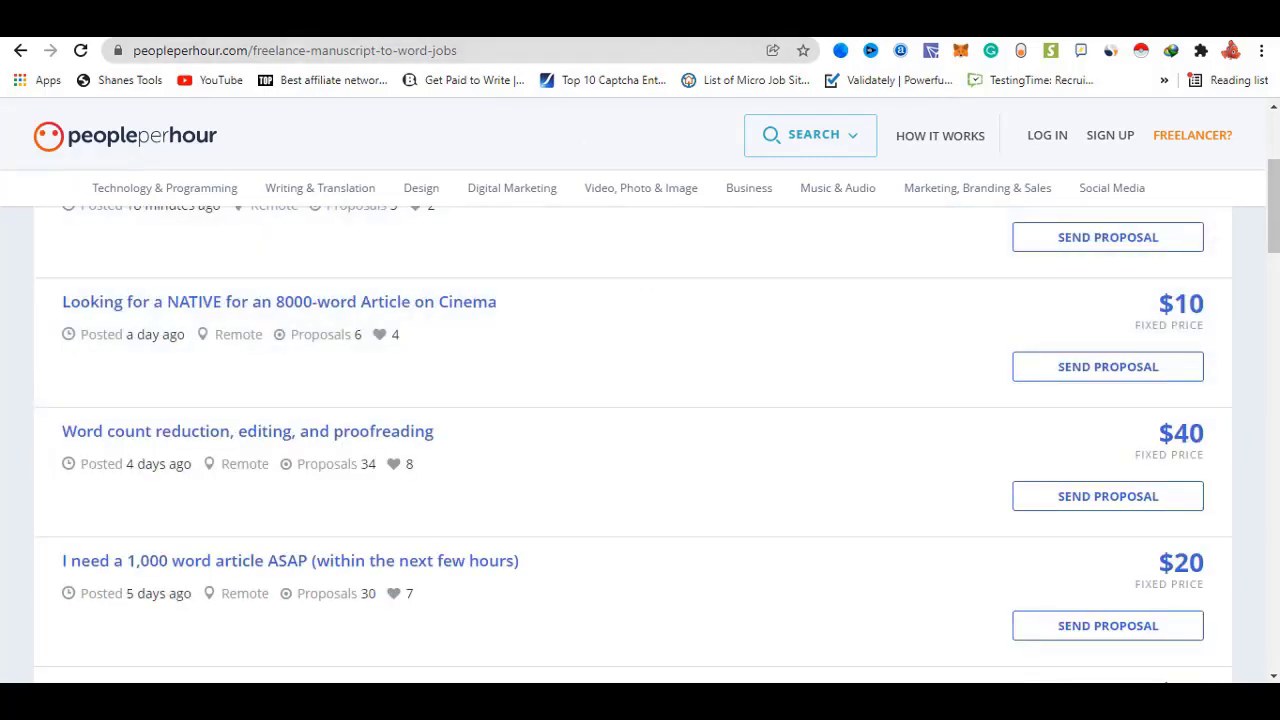
scroll(728, 432, "down", 5)
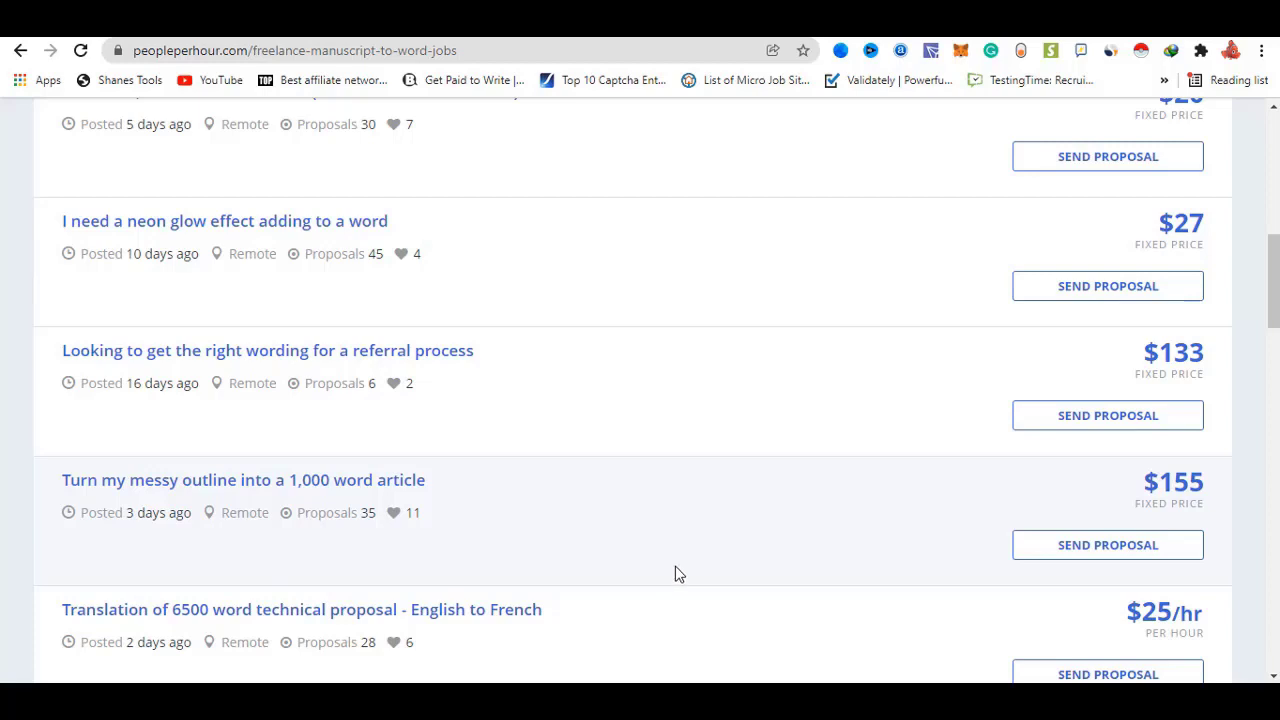
Step: Bring up the 'work instruction' Notepad notes and highlight the first numbered requirement
key("alt+Tab")
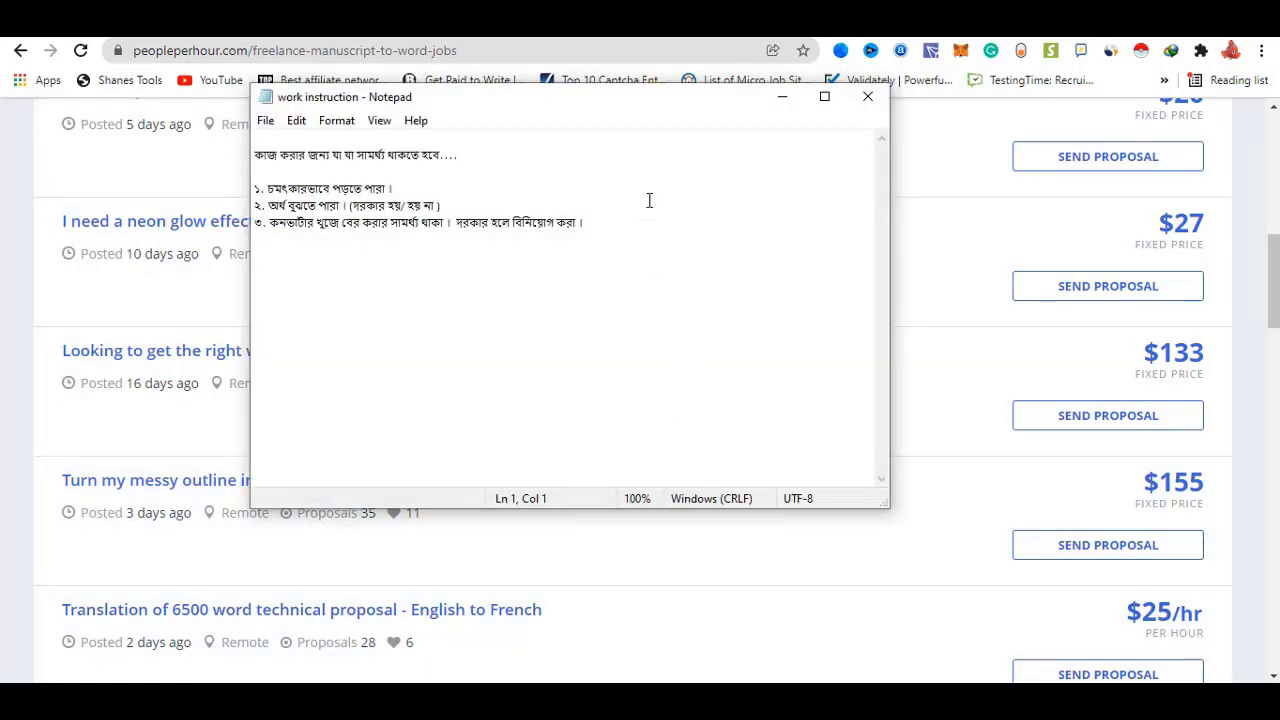
left_click_drag(657, 104, 684, 157)
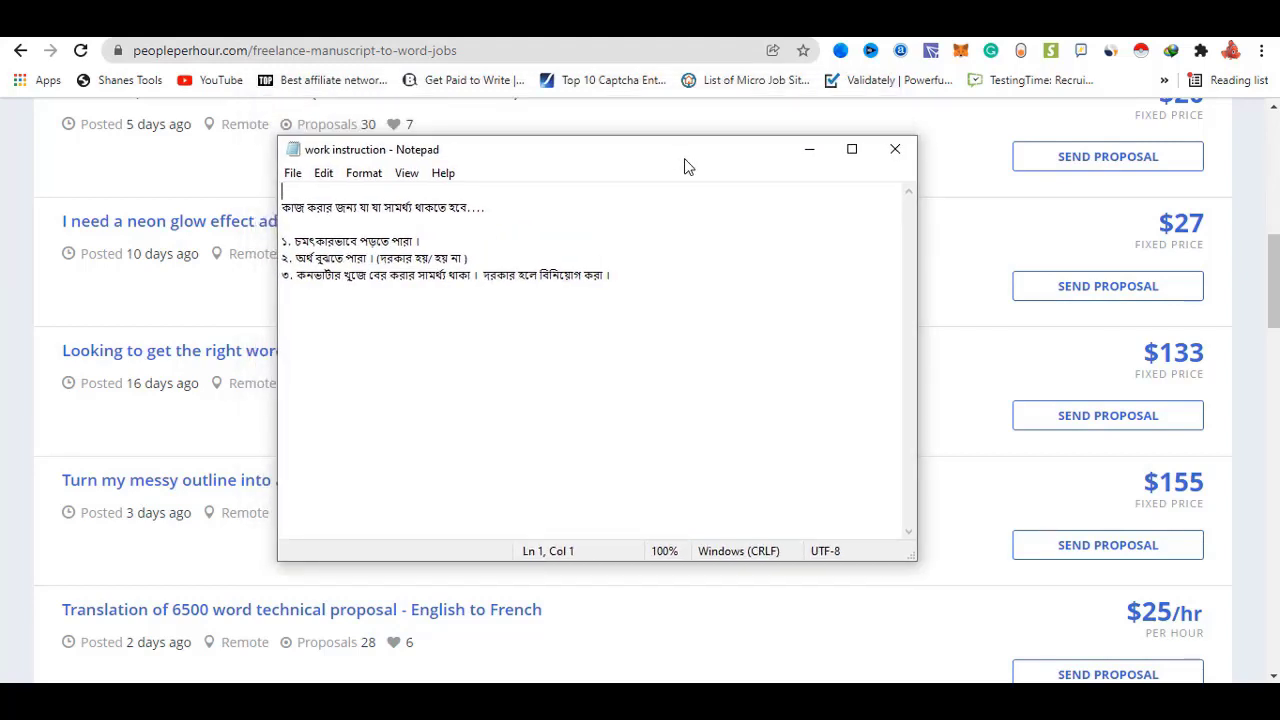
left_click_drag(294, 241, 425, 240)
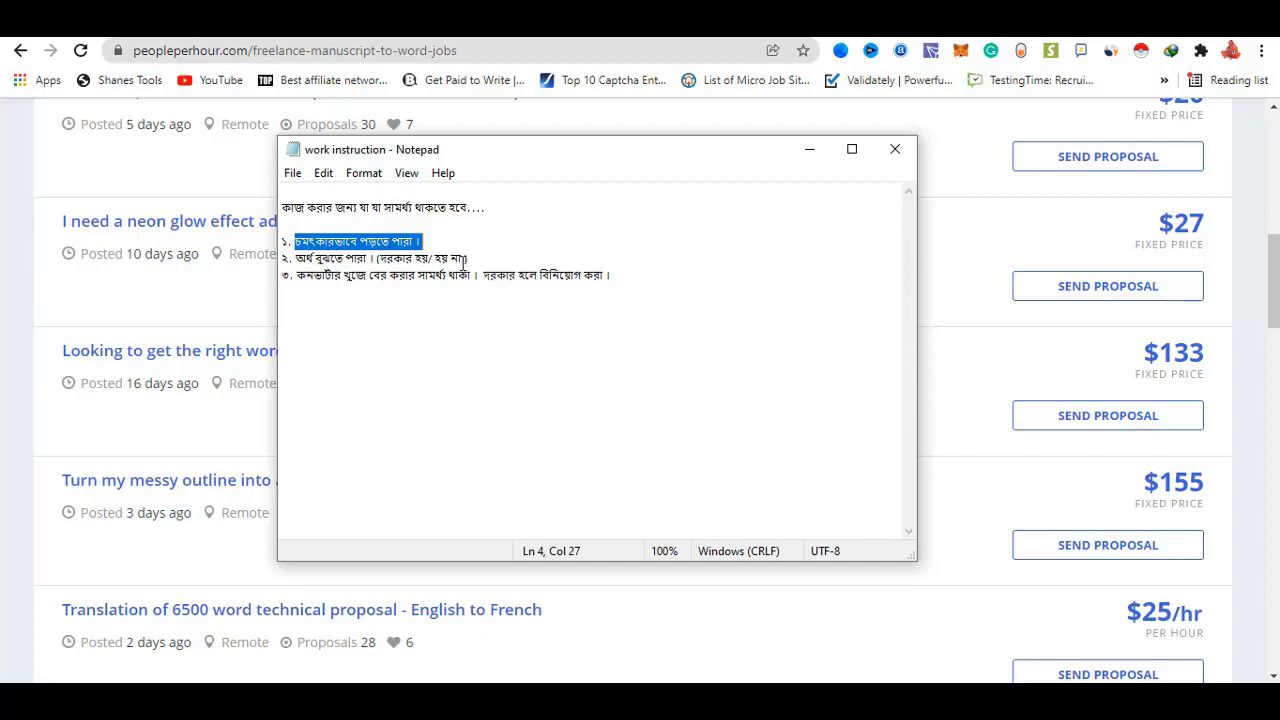
left_click(470, 258)
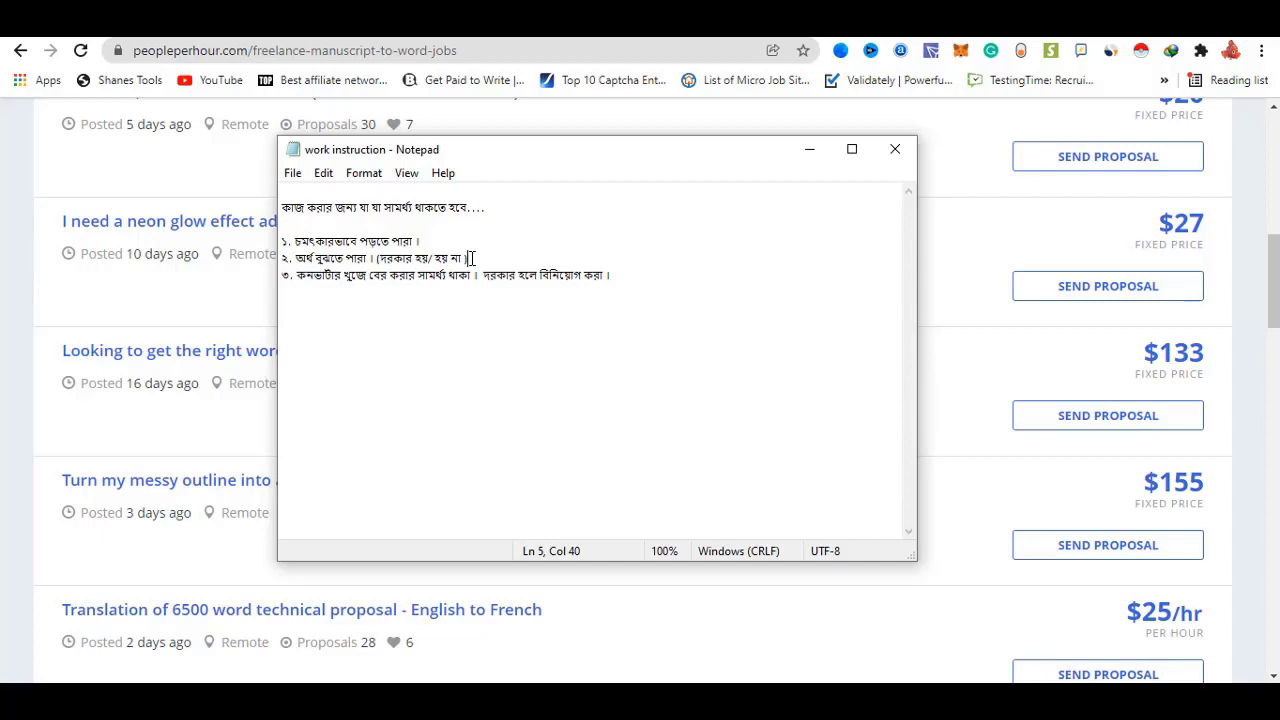
Step: Read through to the third requirement, minimize the notes, and scroll the job list
left_click(613, 272)
left_click(810, 149)
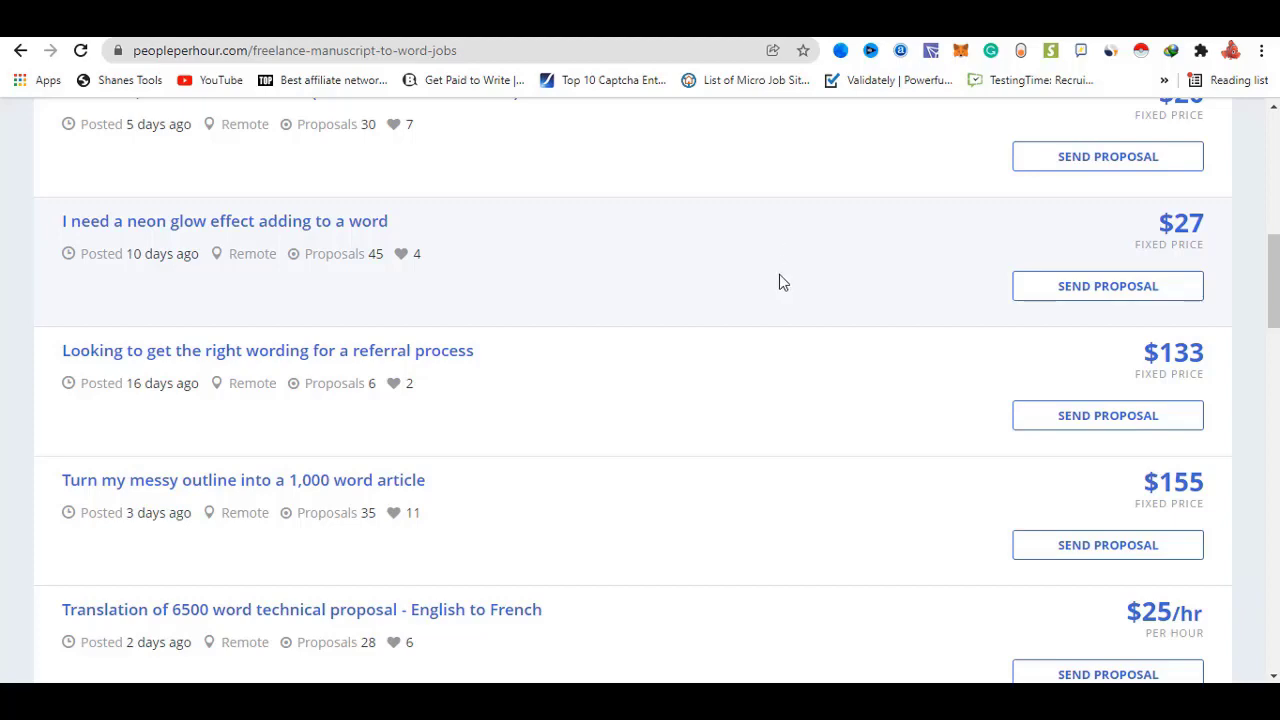
scroll(763, 331, "up", 2)
scroll(765, 333, "up", 3)
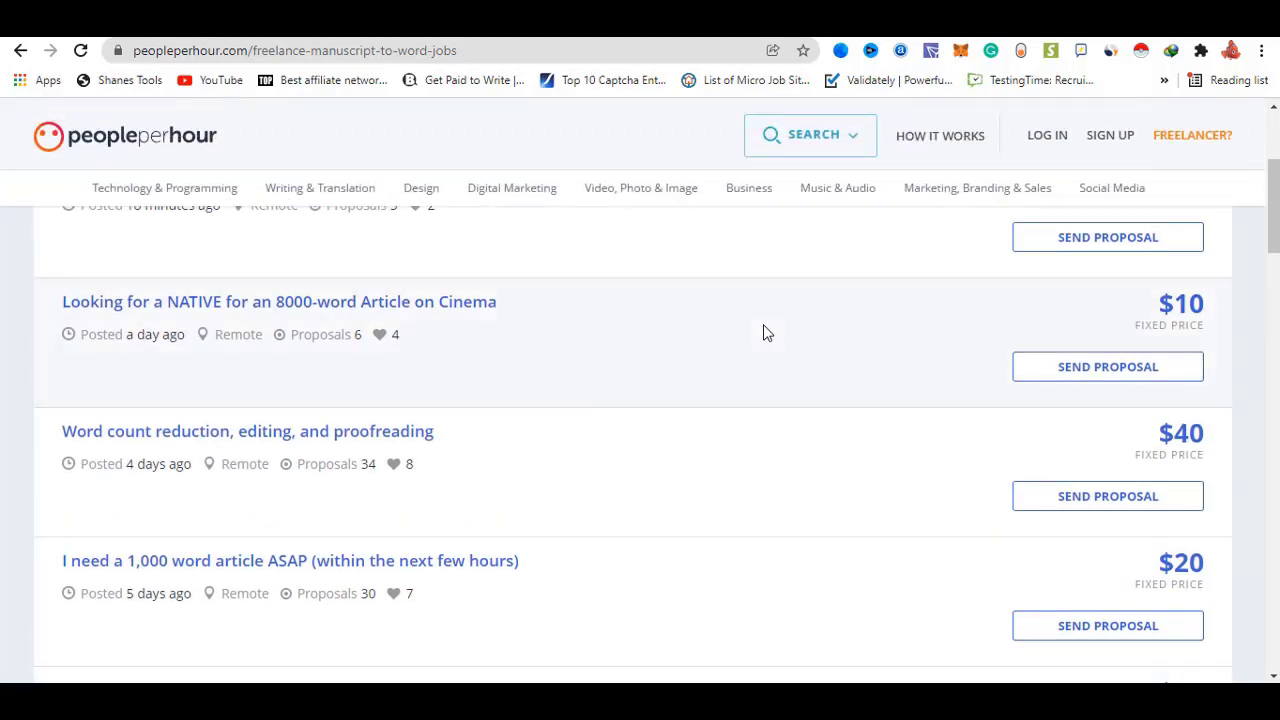
scroll(763, 331, "down", 4)
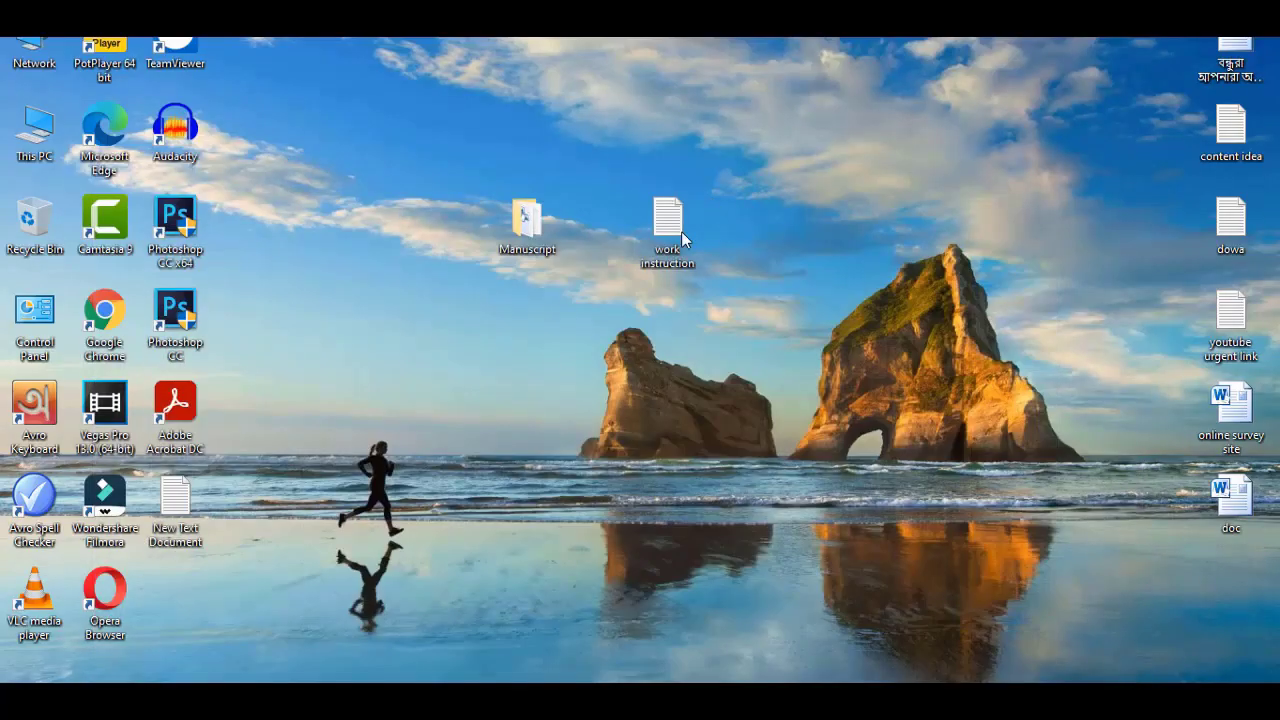
Step: Open the Manuscript desktop folder maximized, with nothing selected
double_click(527, 220)
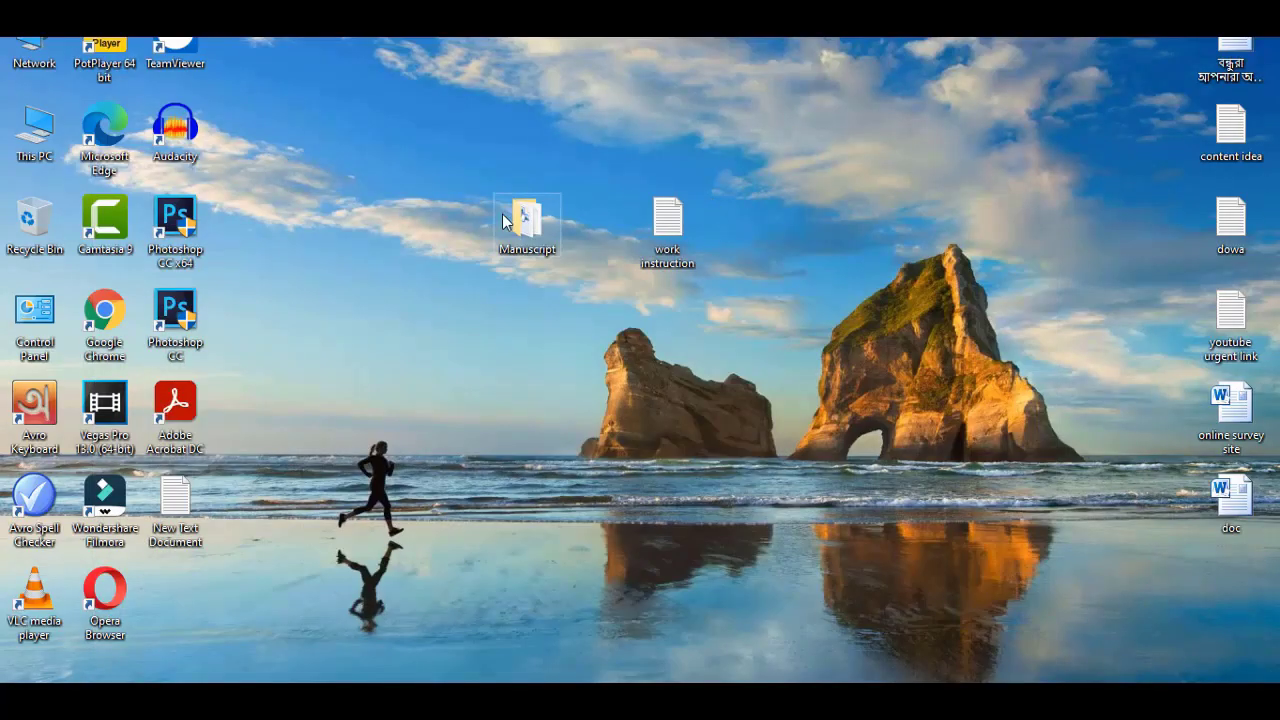
key("super+Up")
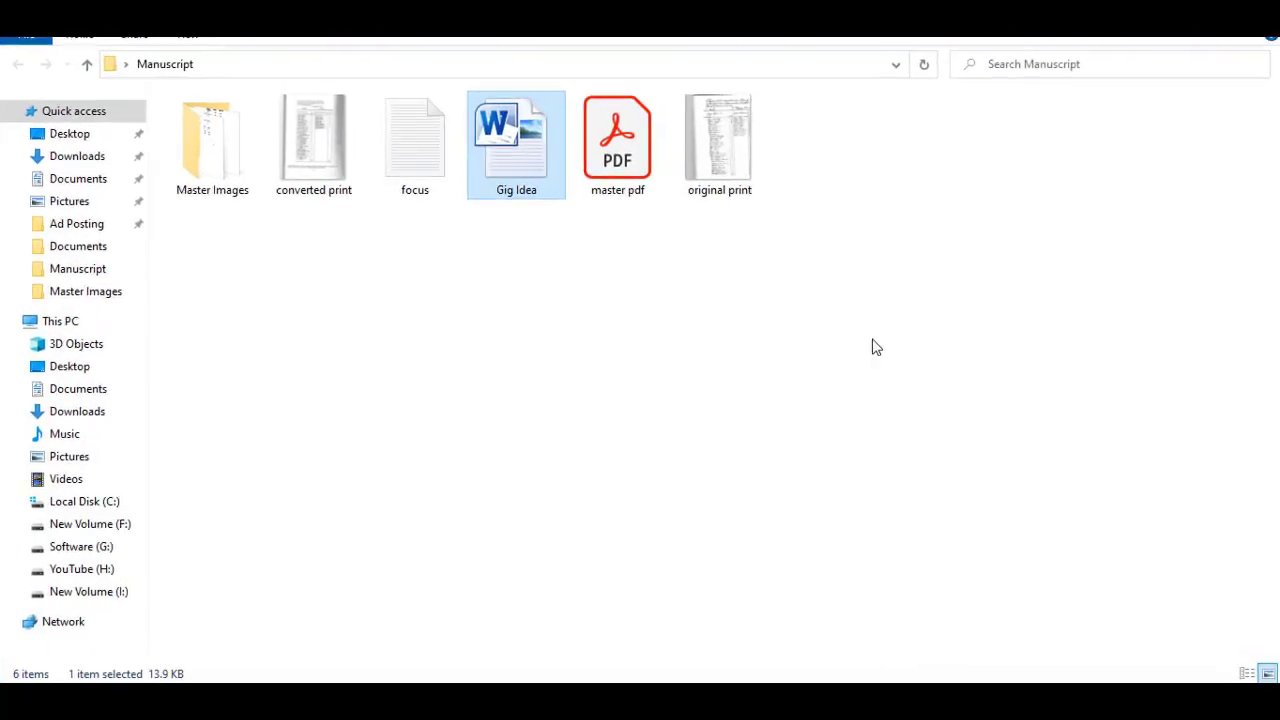
left_click(746, 366)
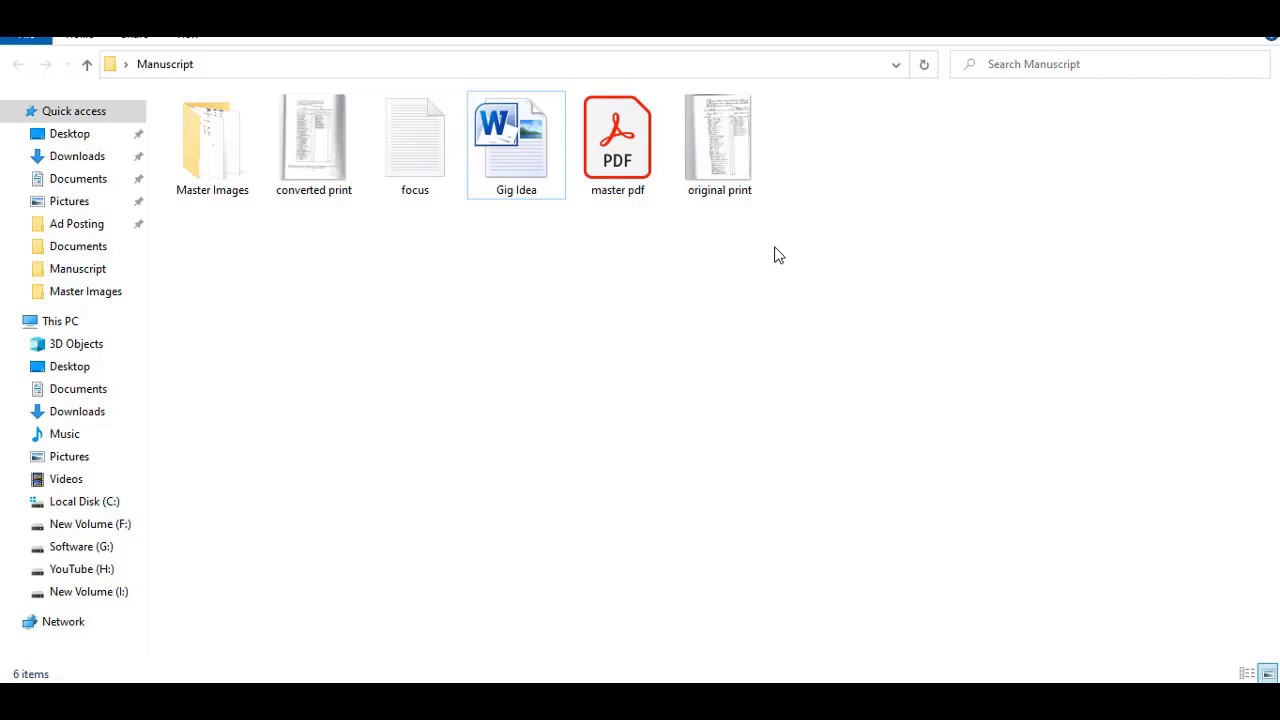
Step: View the handwritten 1807 Kaskaskia poll scan, then its typed 'converted print' version
double_click(314, 145)
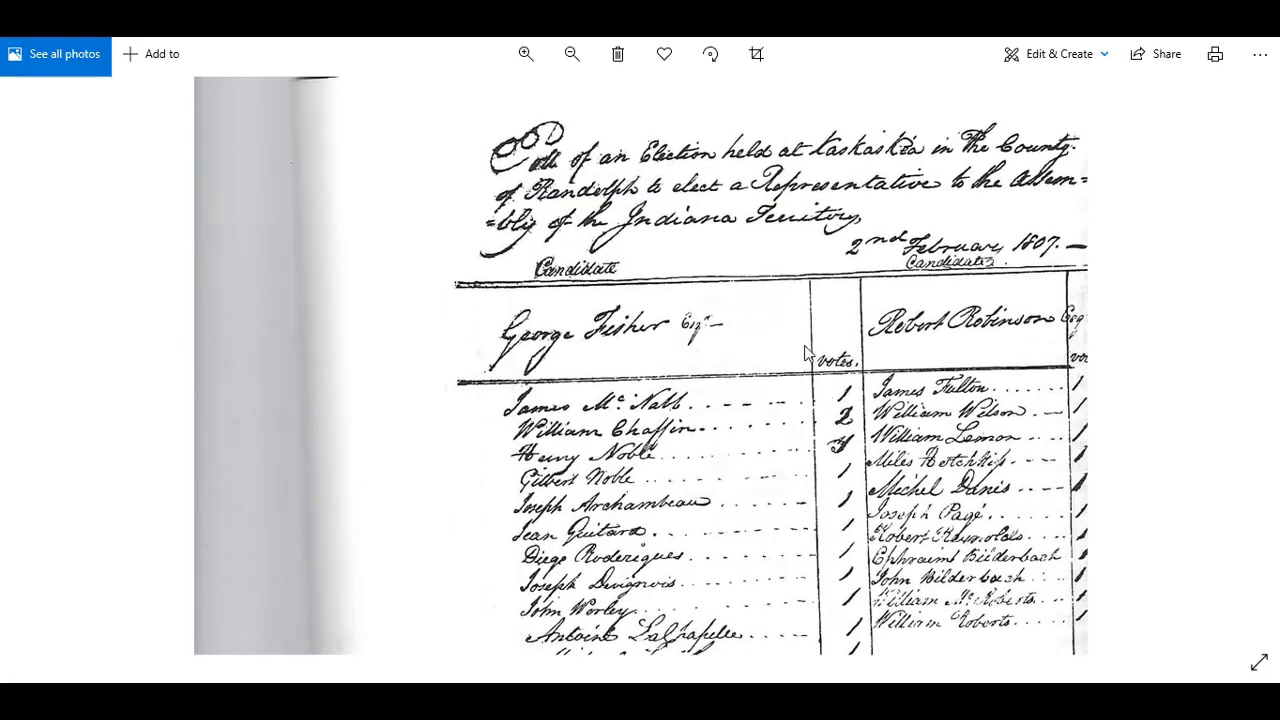
scroll(740, 330, "down", 3)
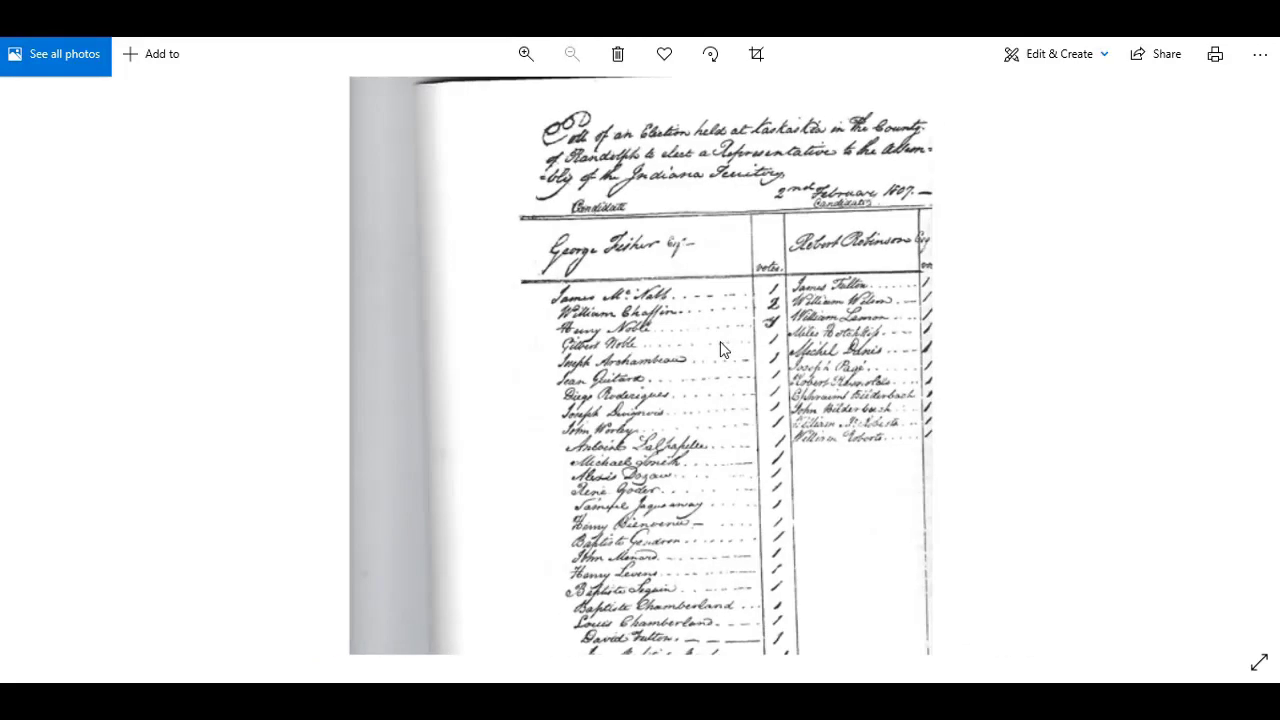
key("alt+F4")
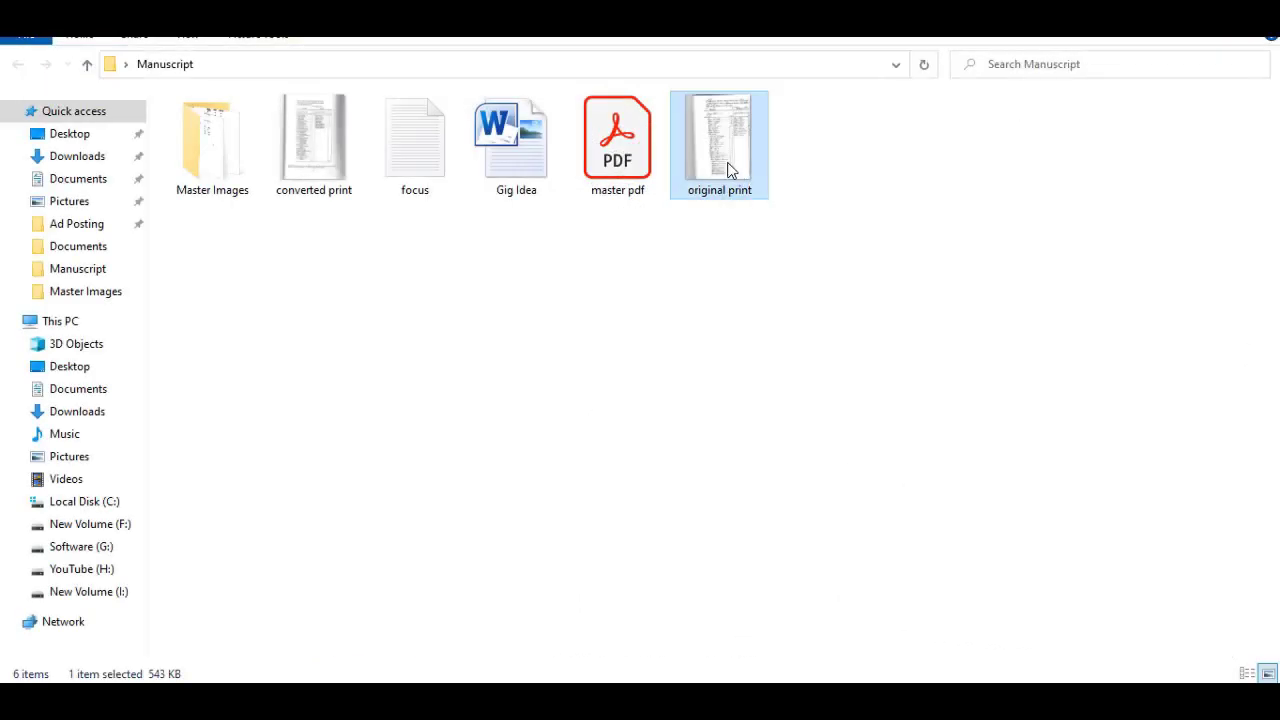
double_click(326, 137)
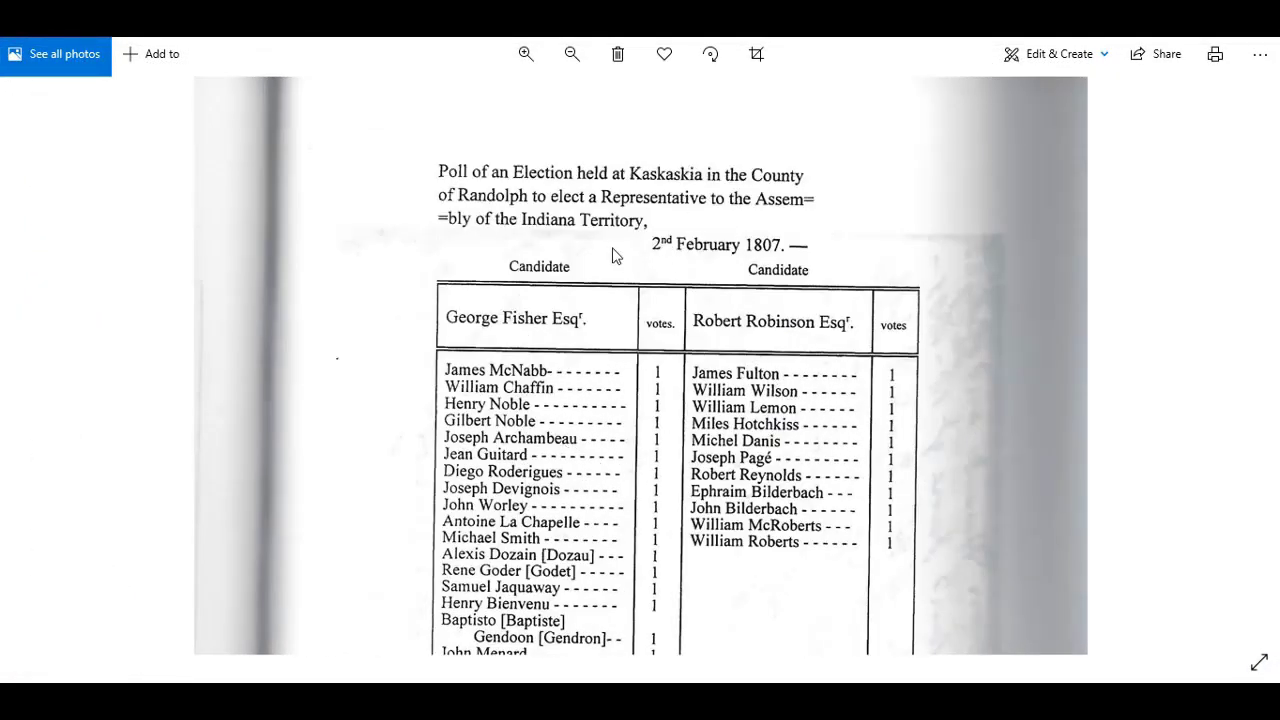
scroll(766, 460, "down", 2)
Step: Close the scanned vote-list image to return to the Manuscript folder
scroll(766, 460, "down", 2)
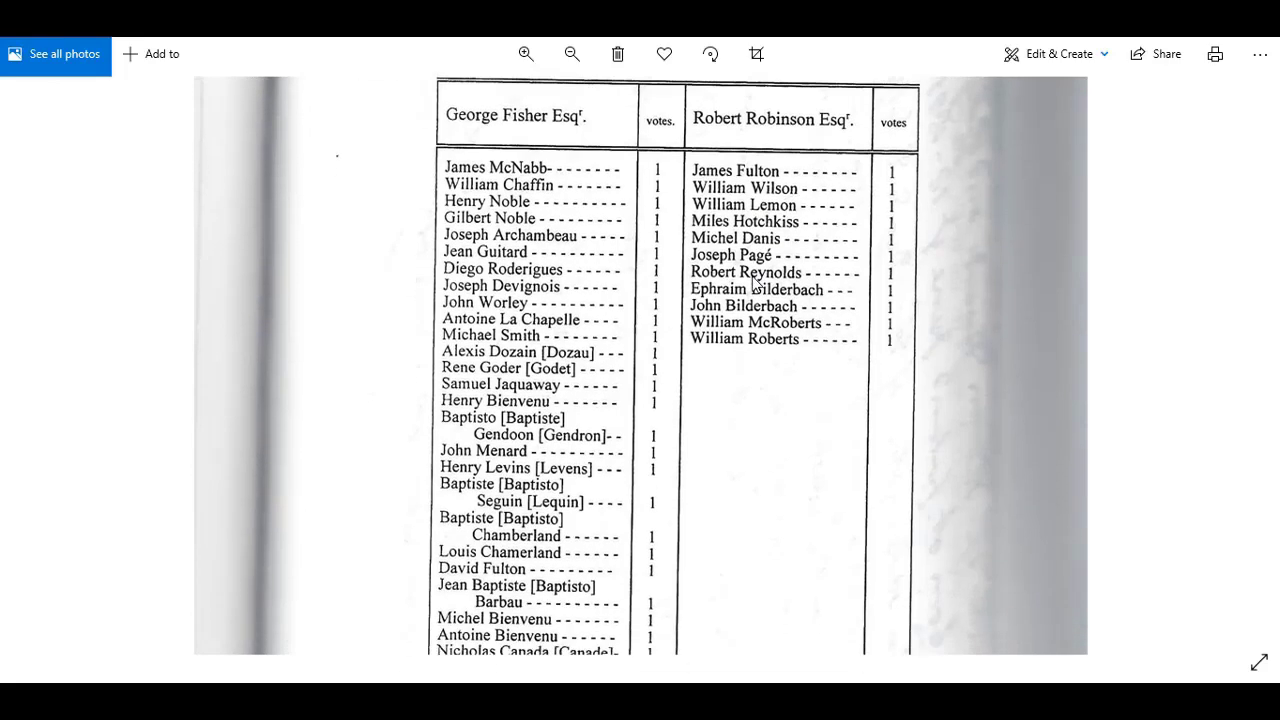
key("alt+F4")
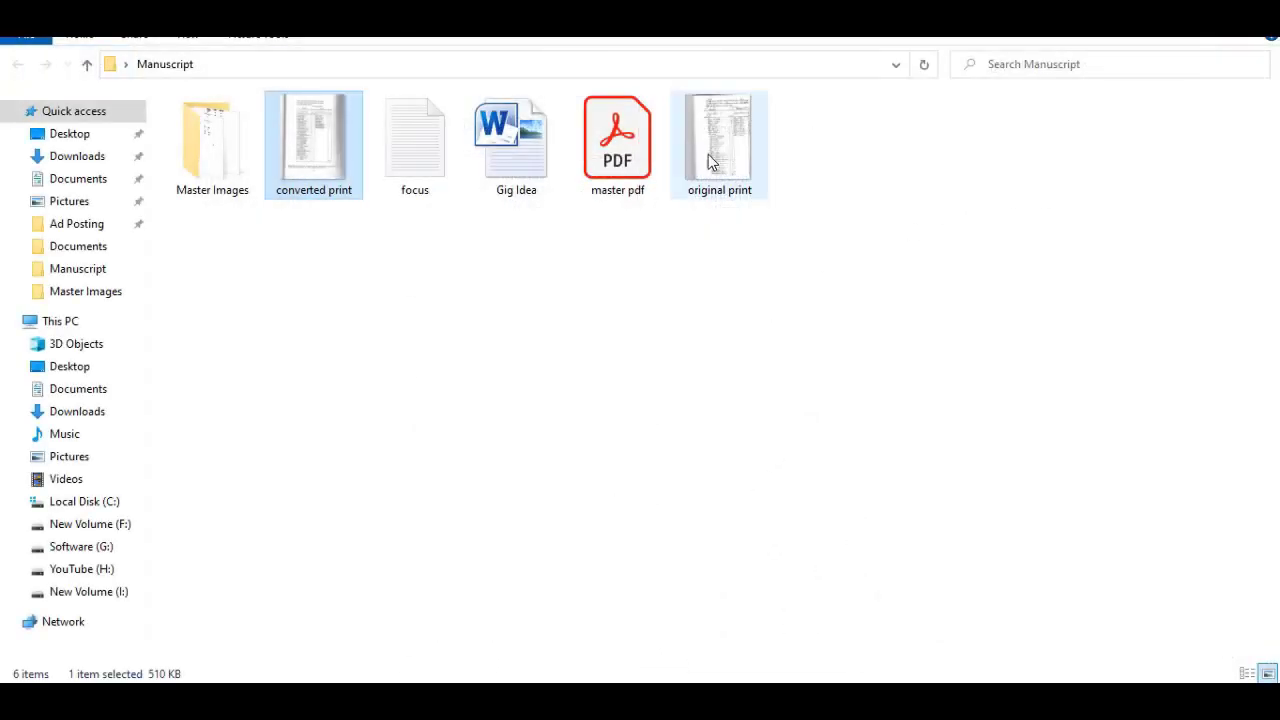
mouse_move(712, 156)
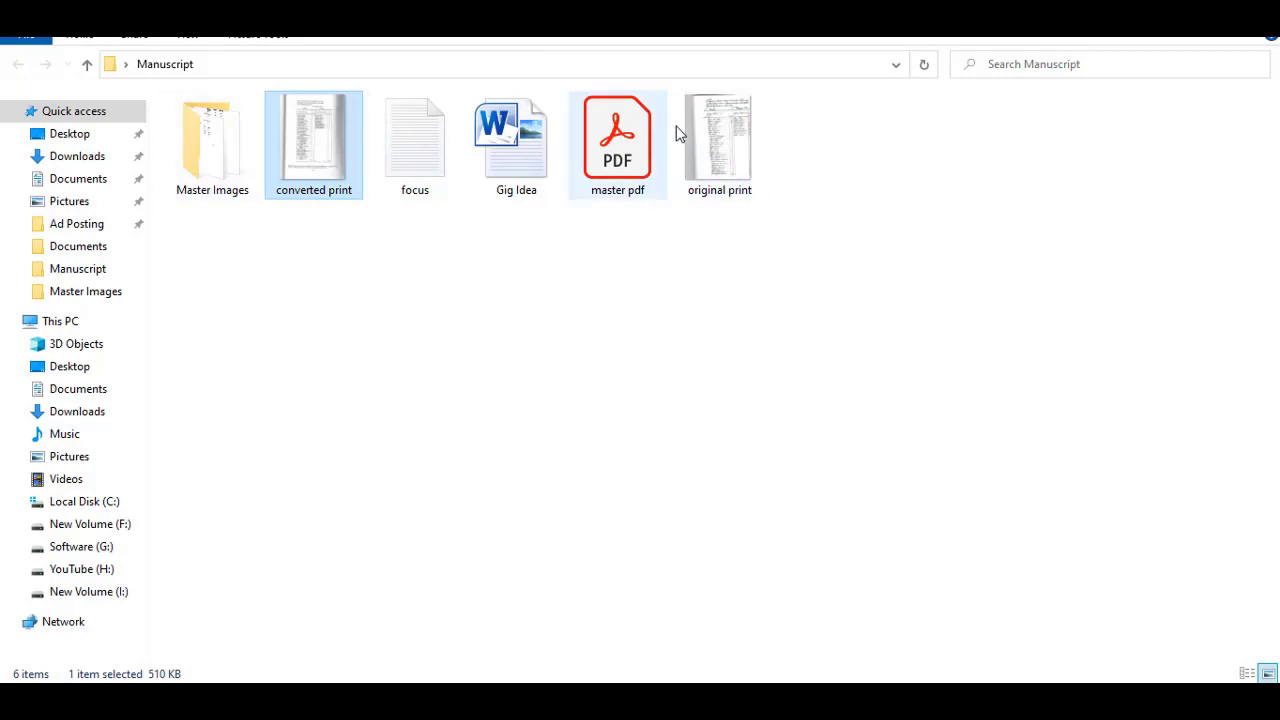
Step: Browse the 631 Master Images slide thumbnails and open one slide in Photos
mouse_move(723, 189)
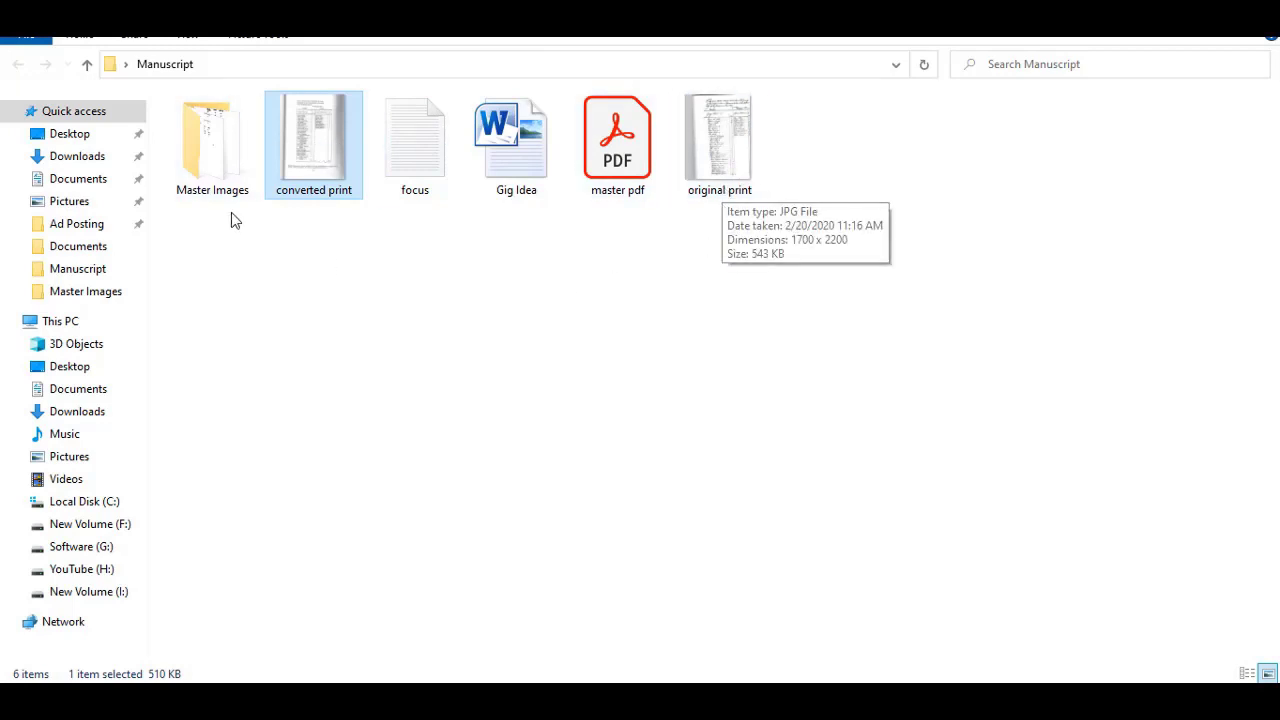
double_click(211, 157)
scroll(663, 369, "down", 3)
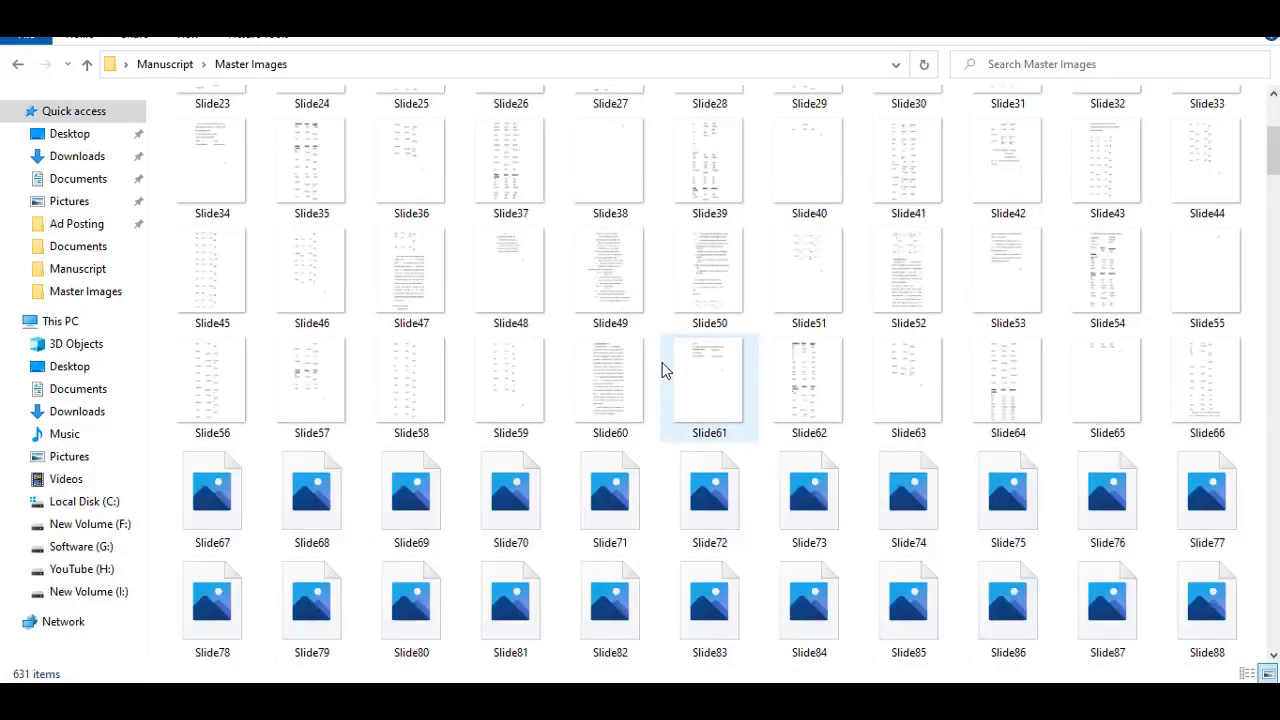
scroll(655, 390, "down", 9)
scroll(646, 414, "down", 5)
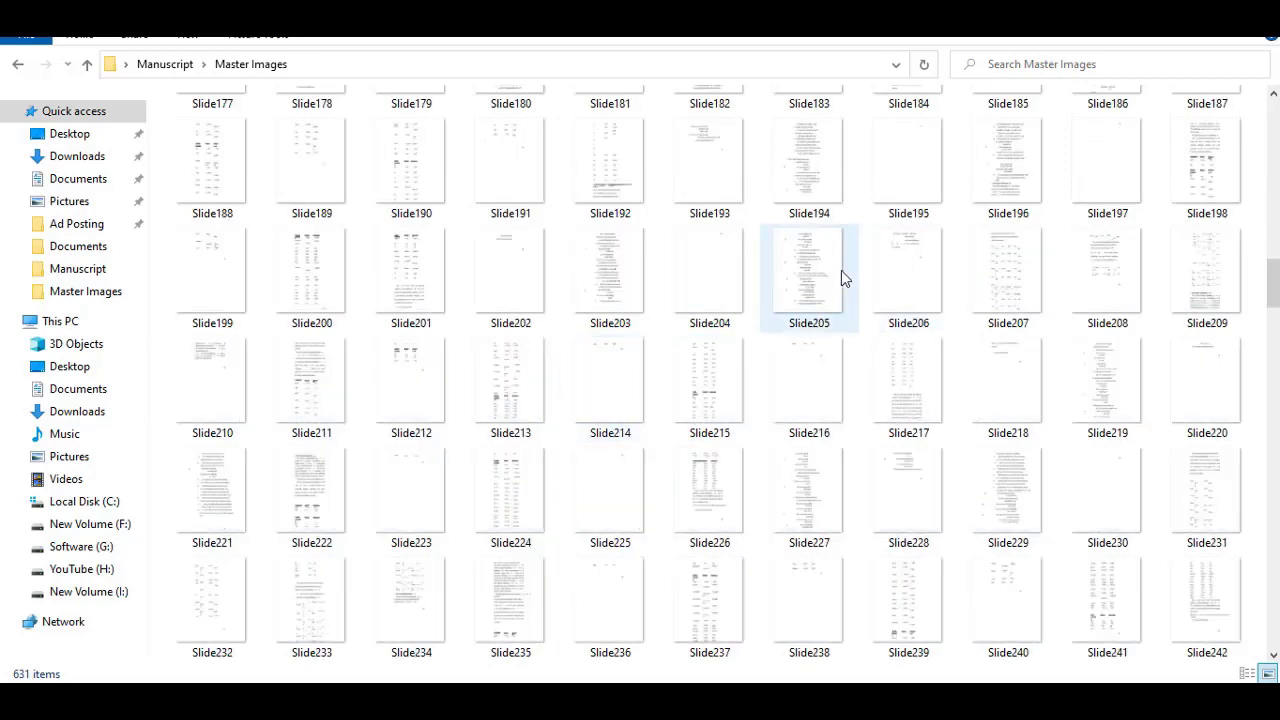
scroll(640, 437, "down", 3)
scroll(657, 480, "down", 2)
scroll(657, 480, "down", 12)
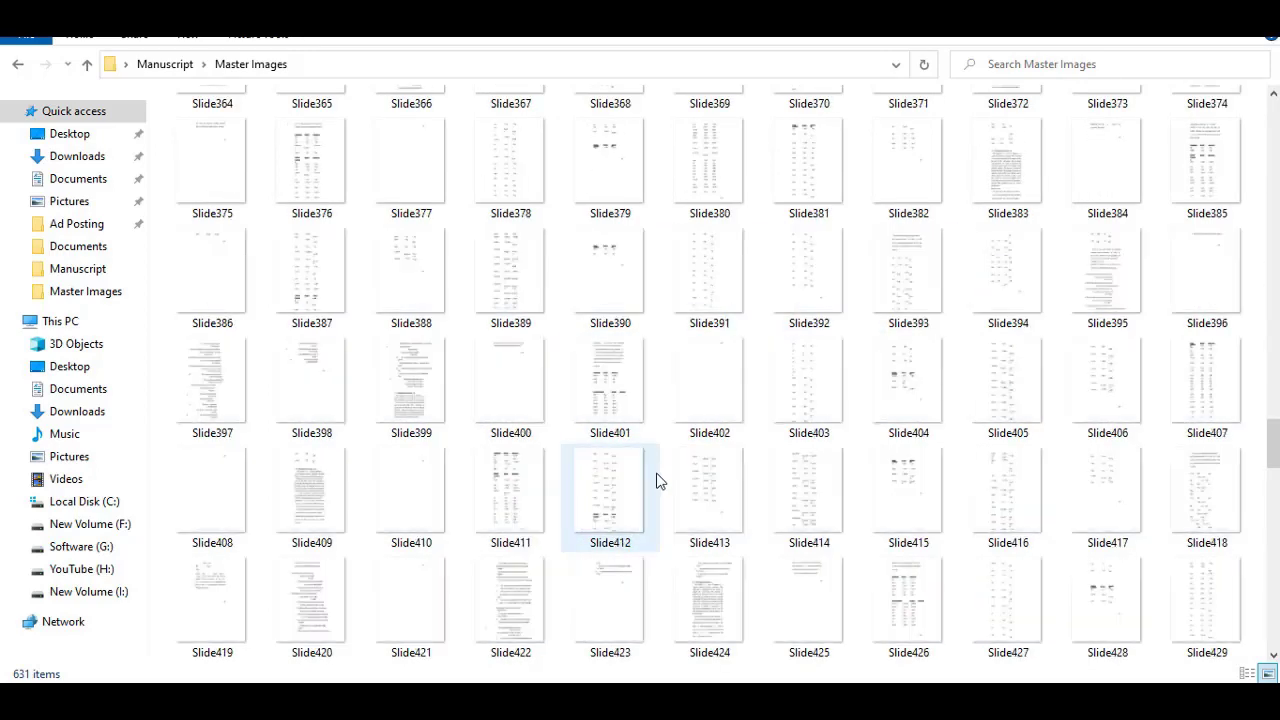
scroll(671, 503, "up", 13)
scroll(674, 503, "up", 11)
scroll(675, 503, "up", 3)
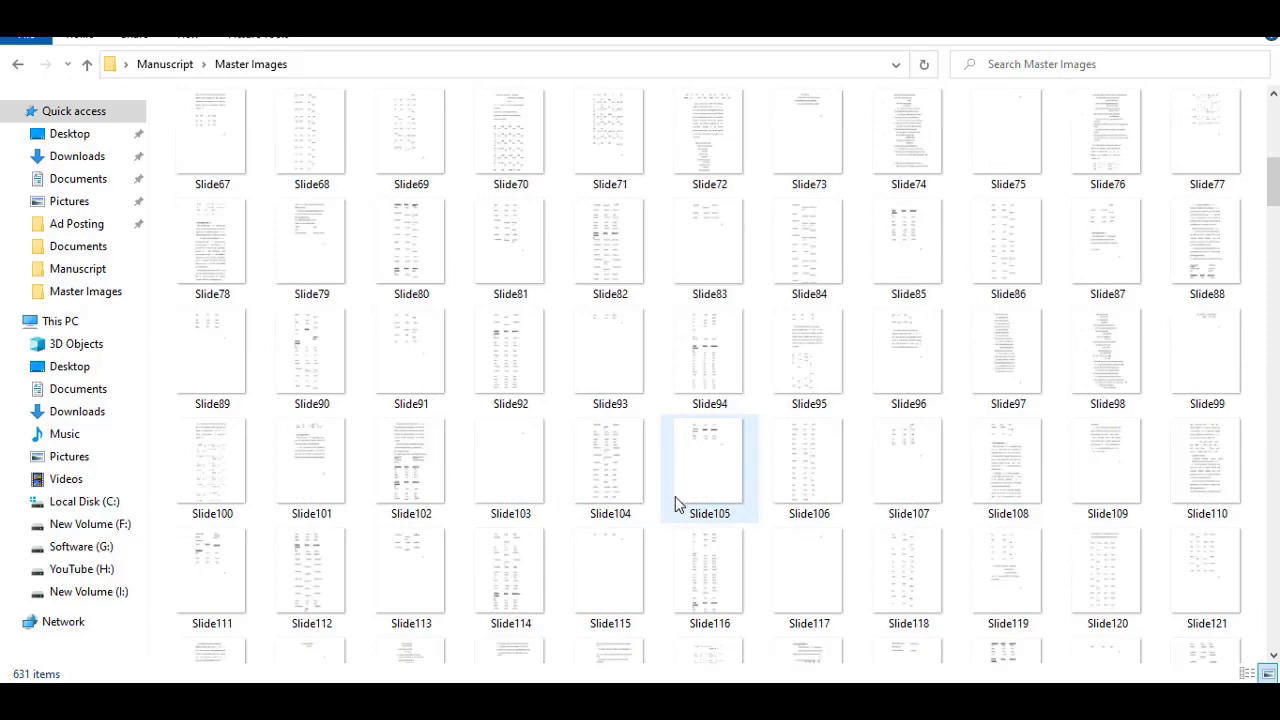
scroll(675, 496, "up", 6)
double_click(707, 138)
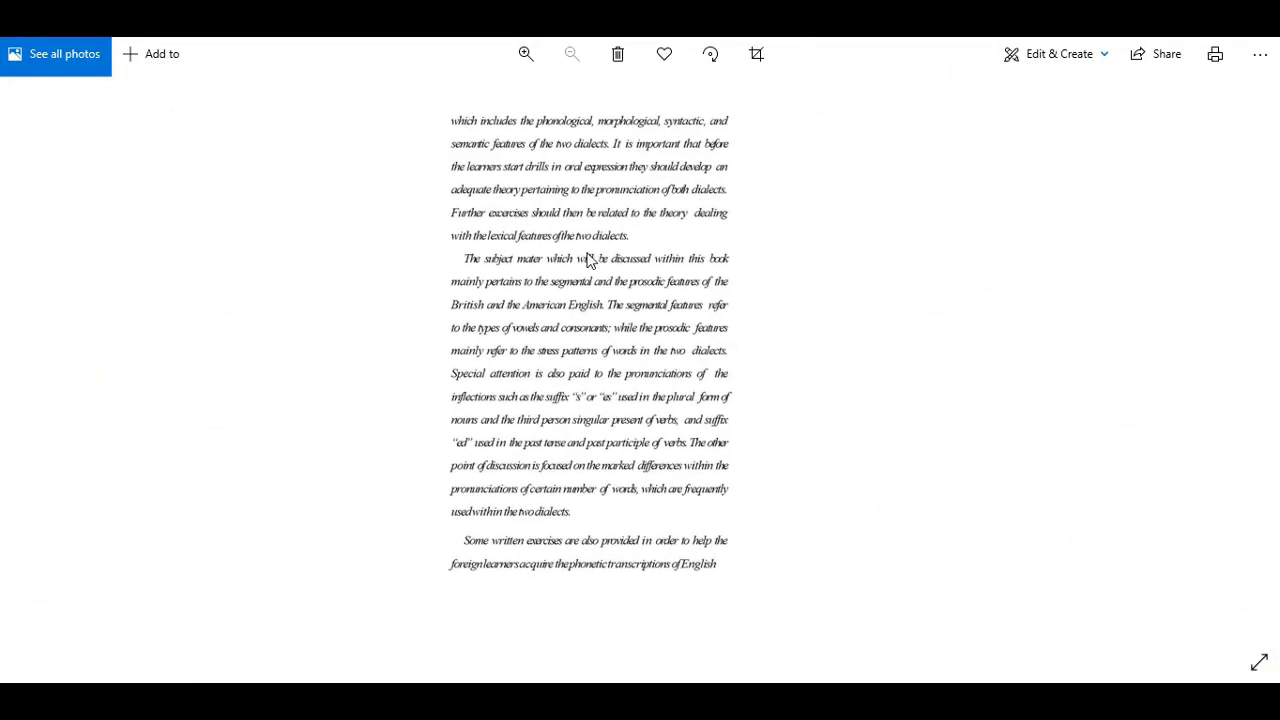
Step: Close the British versus American pronunciation slide with Esc
key("Escape")
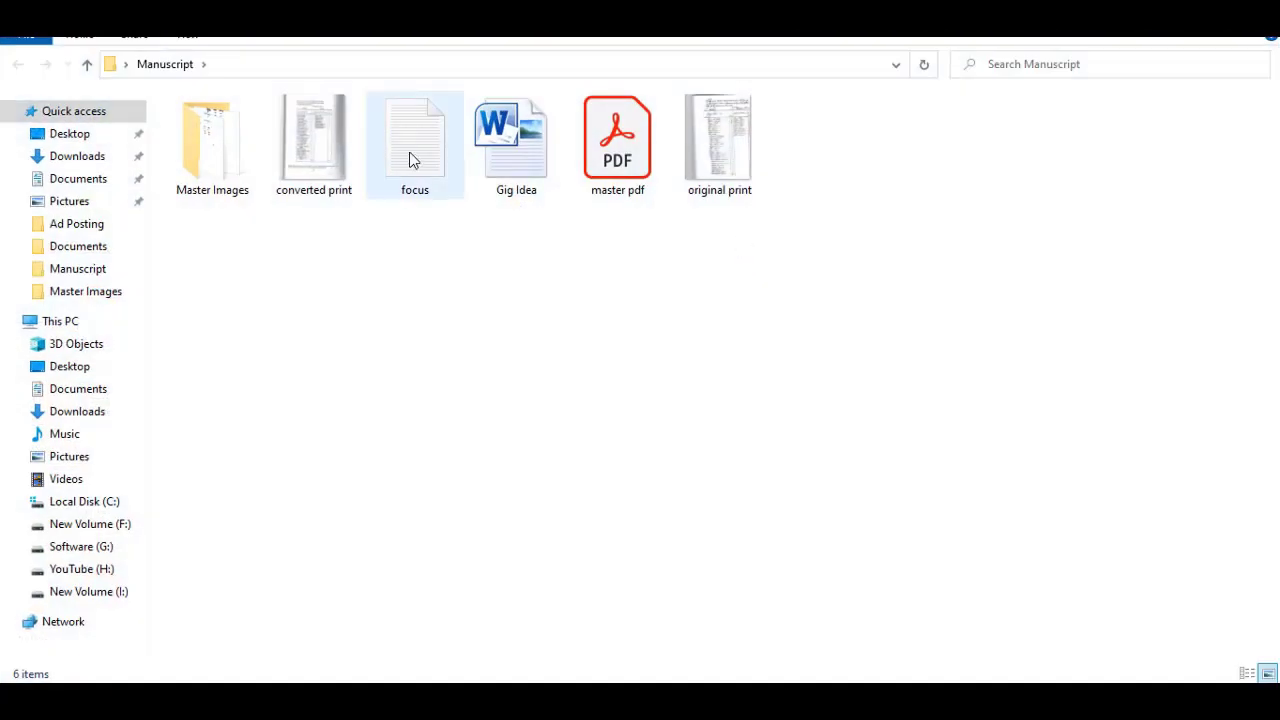
Step: Open the 'focus' note in Notepad and shift its window slightly to read it
double_click(413, 160)
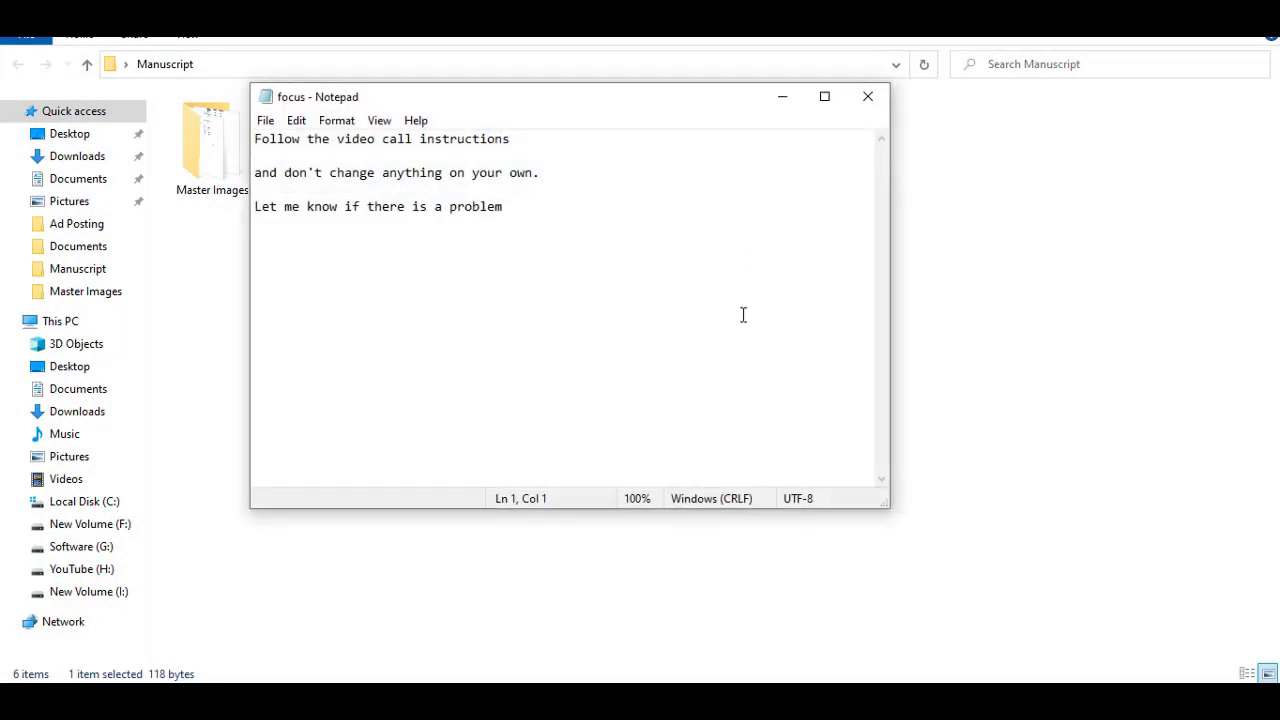
left_click_drag(718, 114, 762, 157)
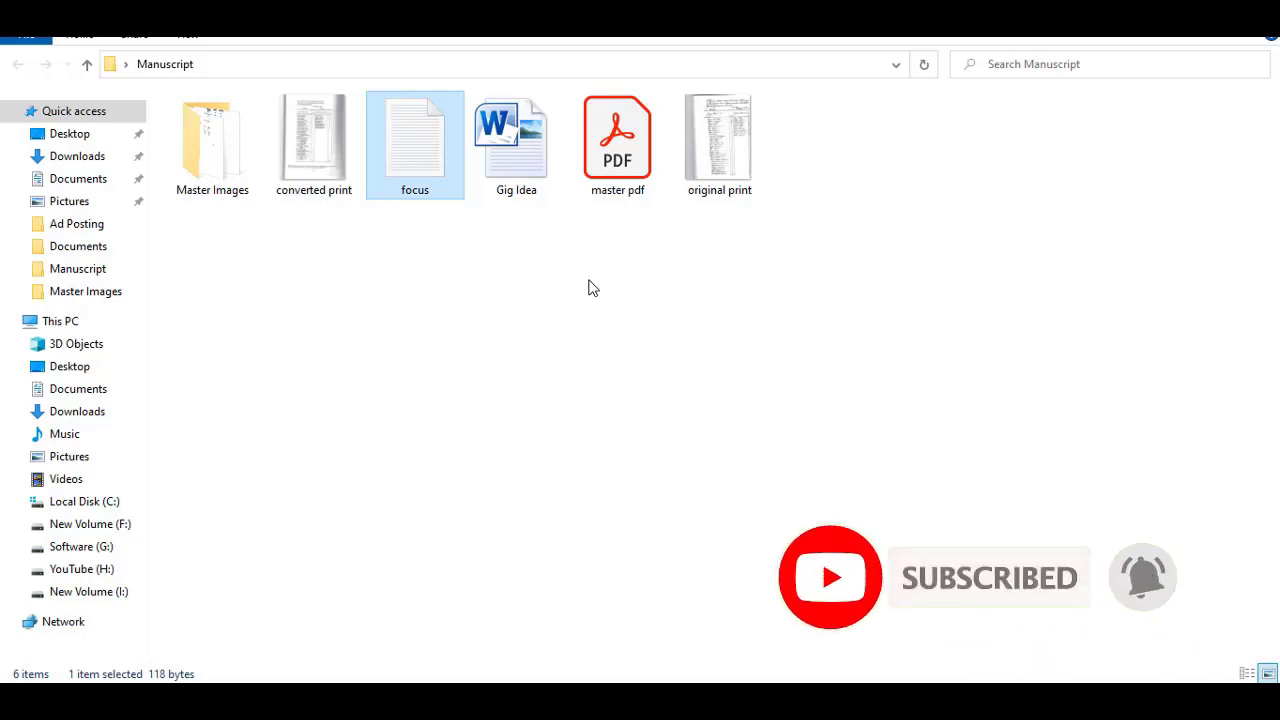
Step: Clear the file selection and reopen the Master Images folder
left_click(590, 288)
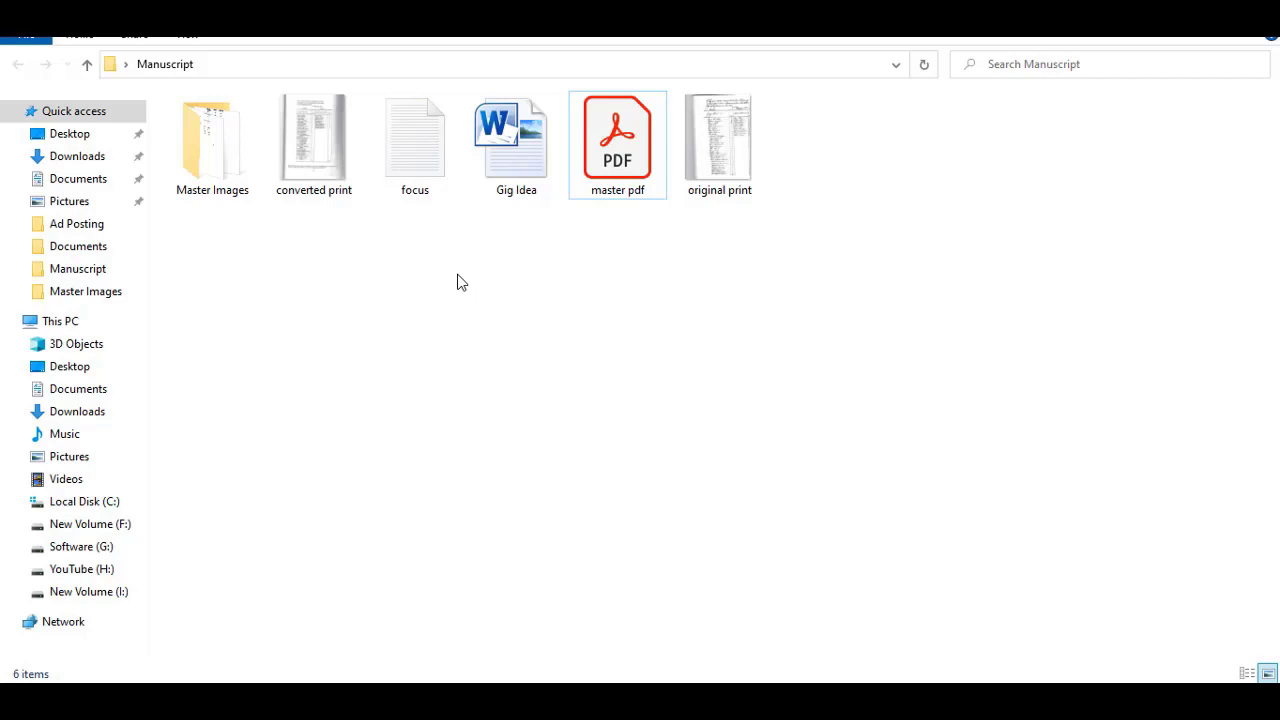
double_click(214, 129)
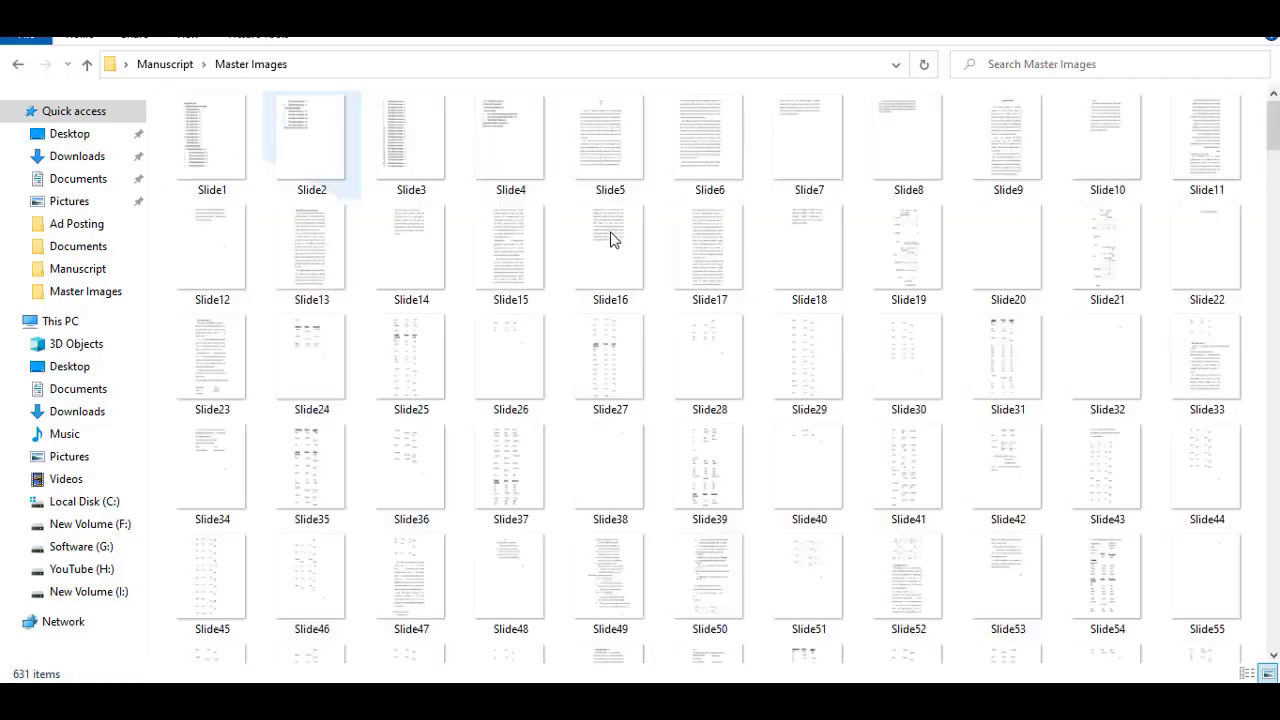
Step: Open Slide28 in Photos and zoom in and out on its INTRODUCTION vowels contents page
double_click(701, 337)
scroll(540, 195, "up", 3)
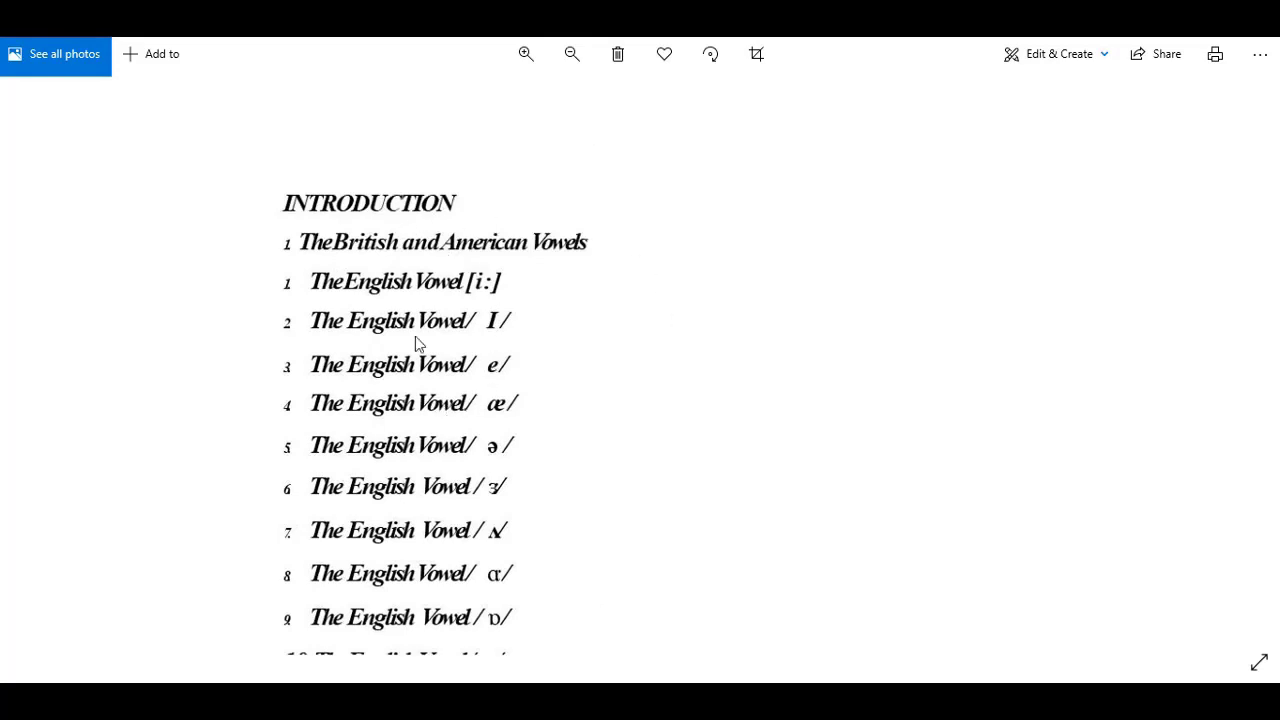
scroll(546, 371, "down", 2)
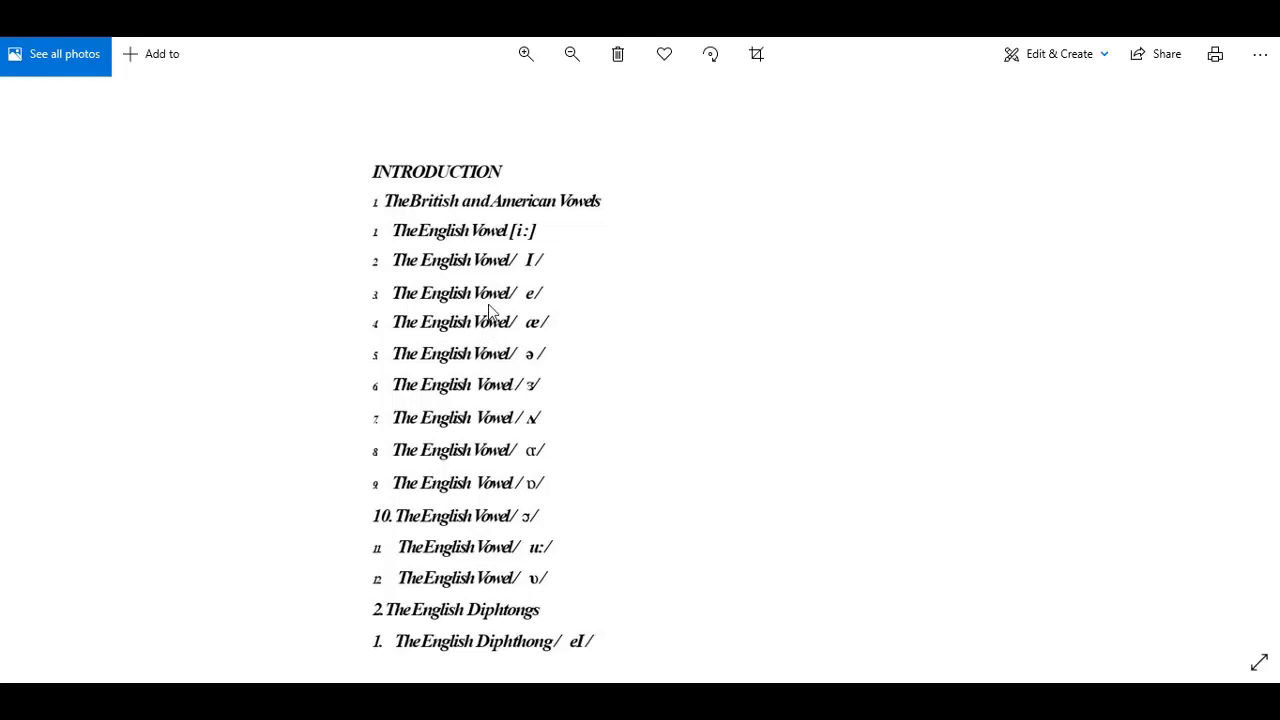
scroll(505, 263, "down", 2)
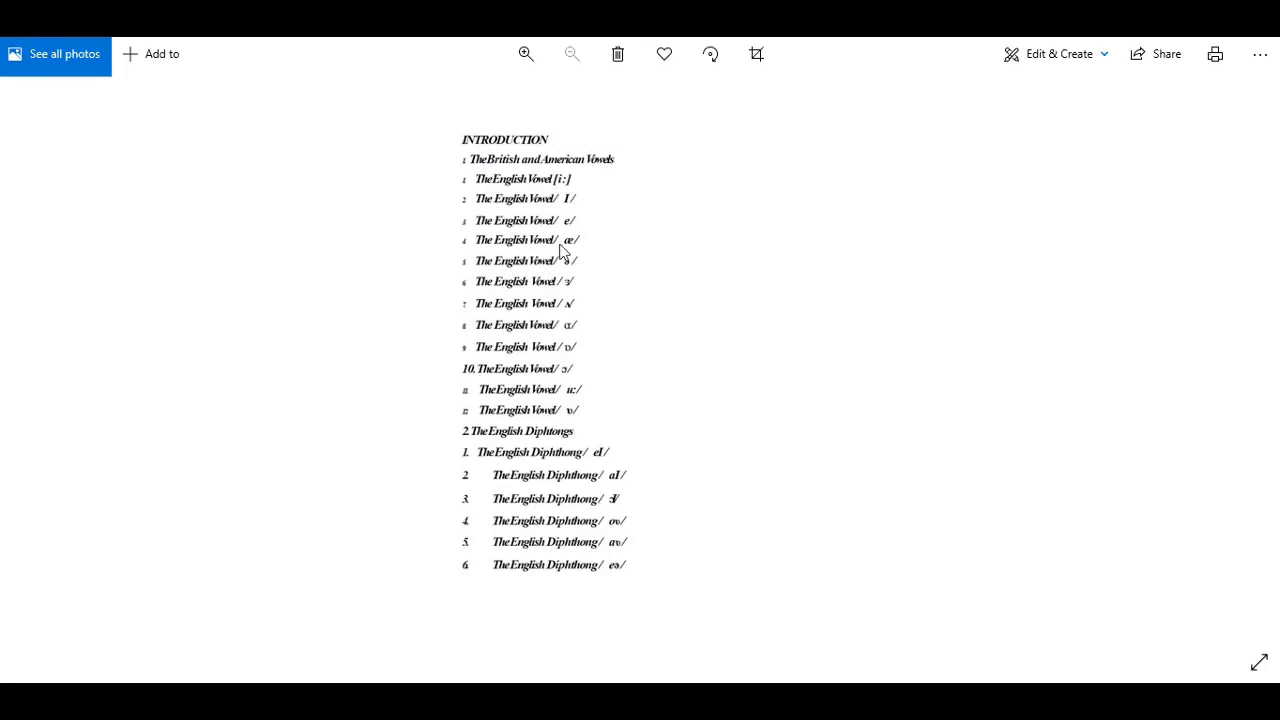
scroll(560, 248, "up", 2)
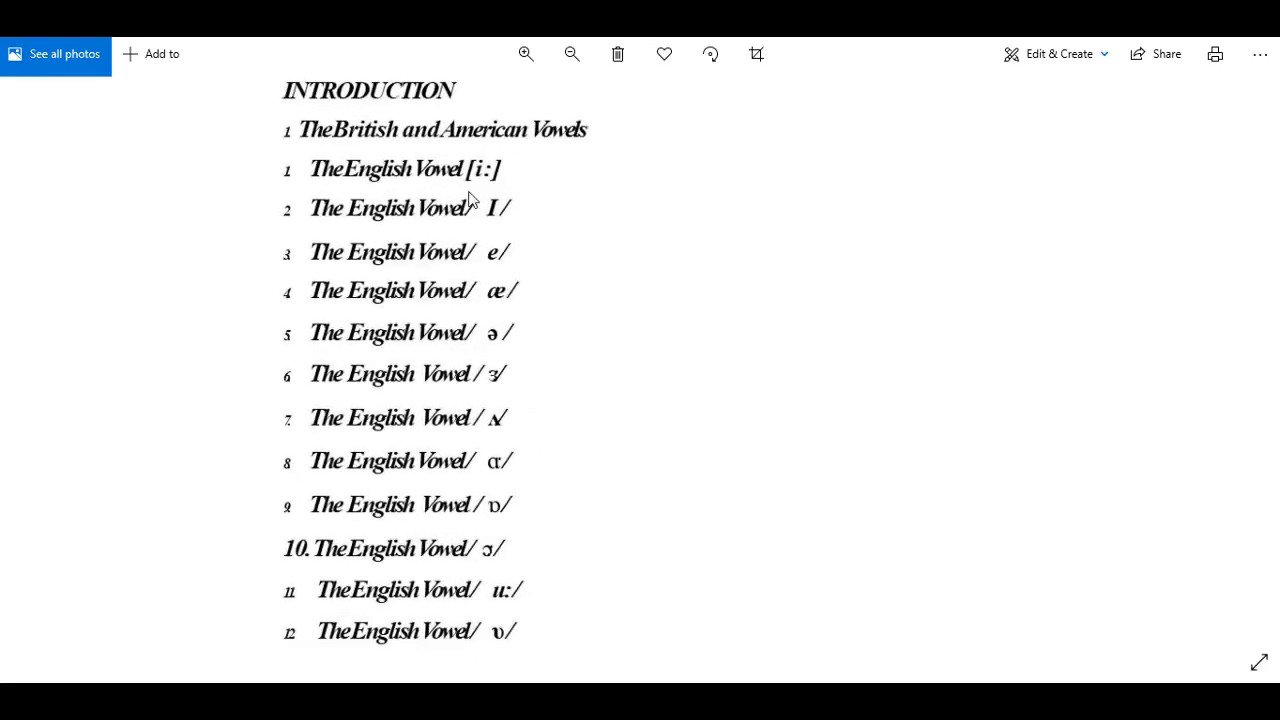
scroll(490, 322, "down", 2)
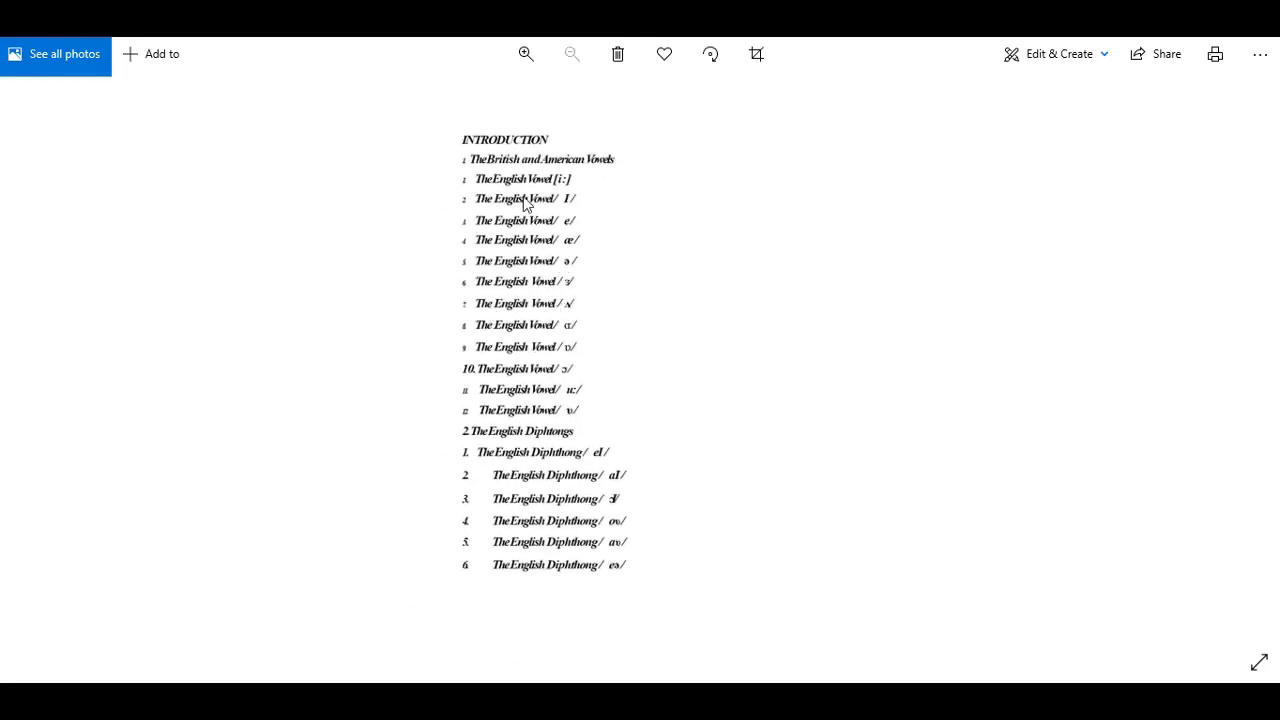
scroll(524, 204, "up", 2)
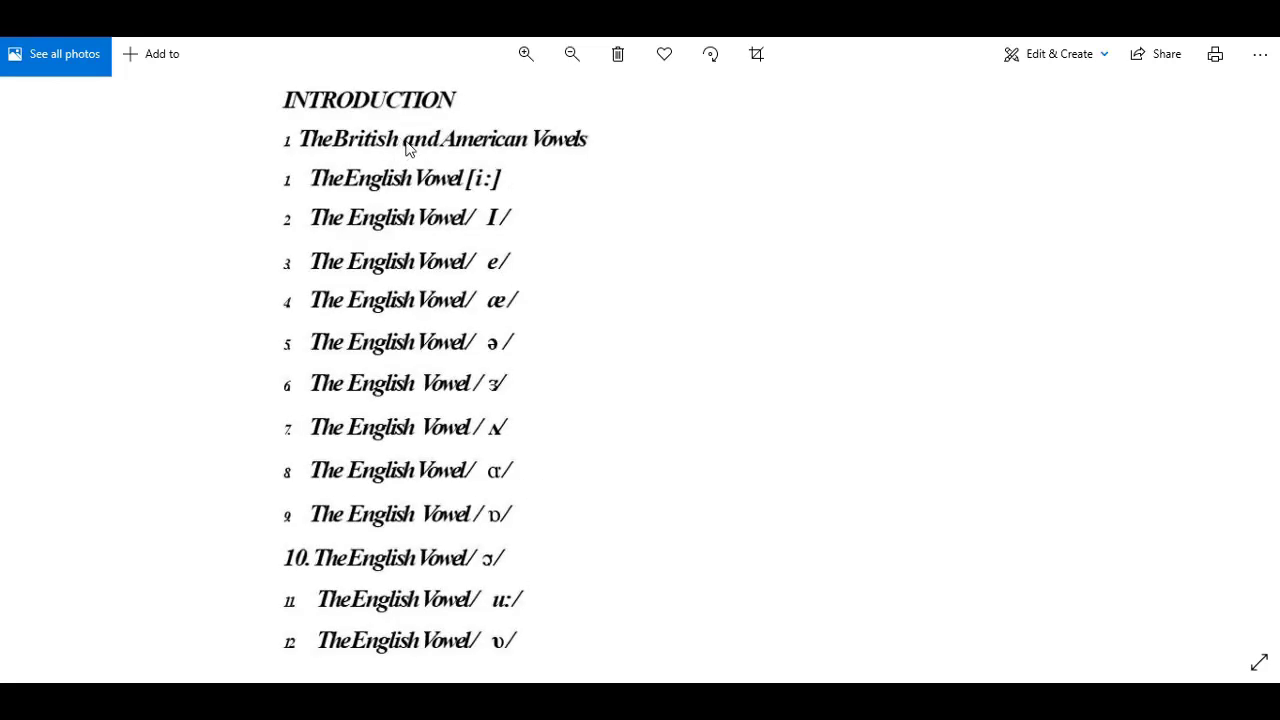
Step: Zoom Slide28 back out and close the Photos viewer
scroll(405, 253, "down", 2)
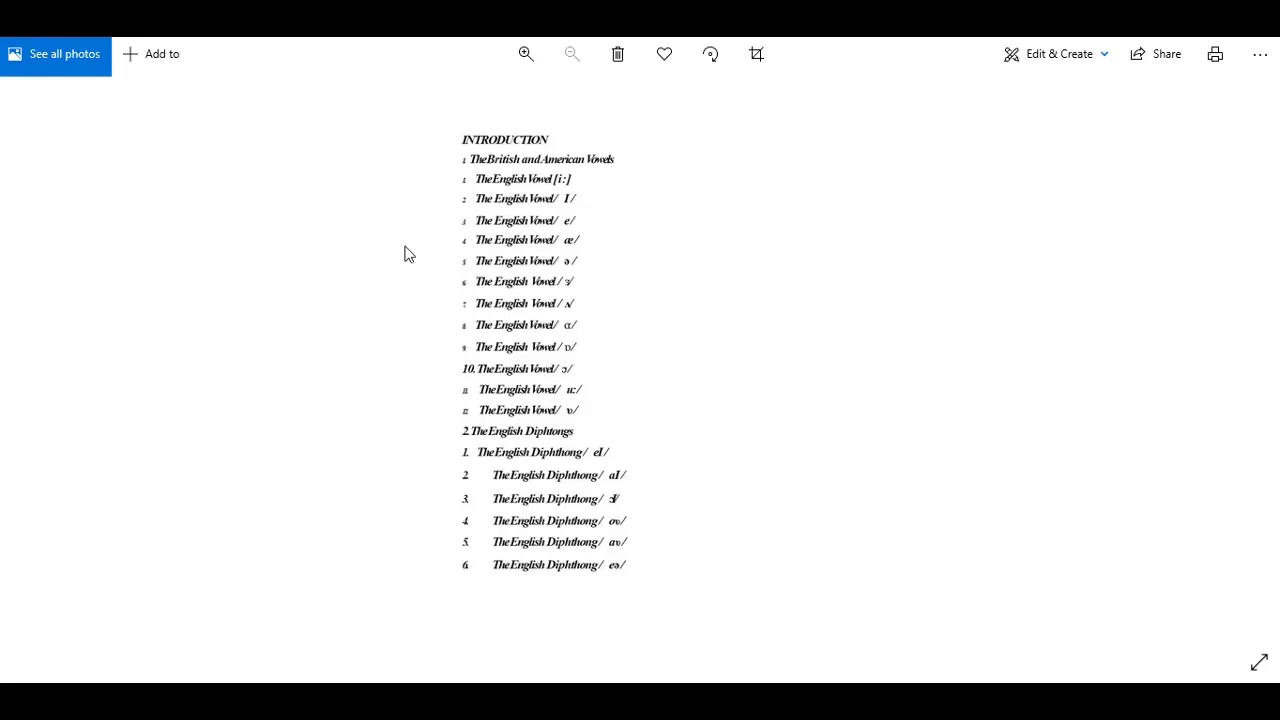
left_click(1258, 48)
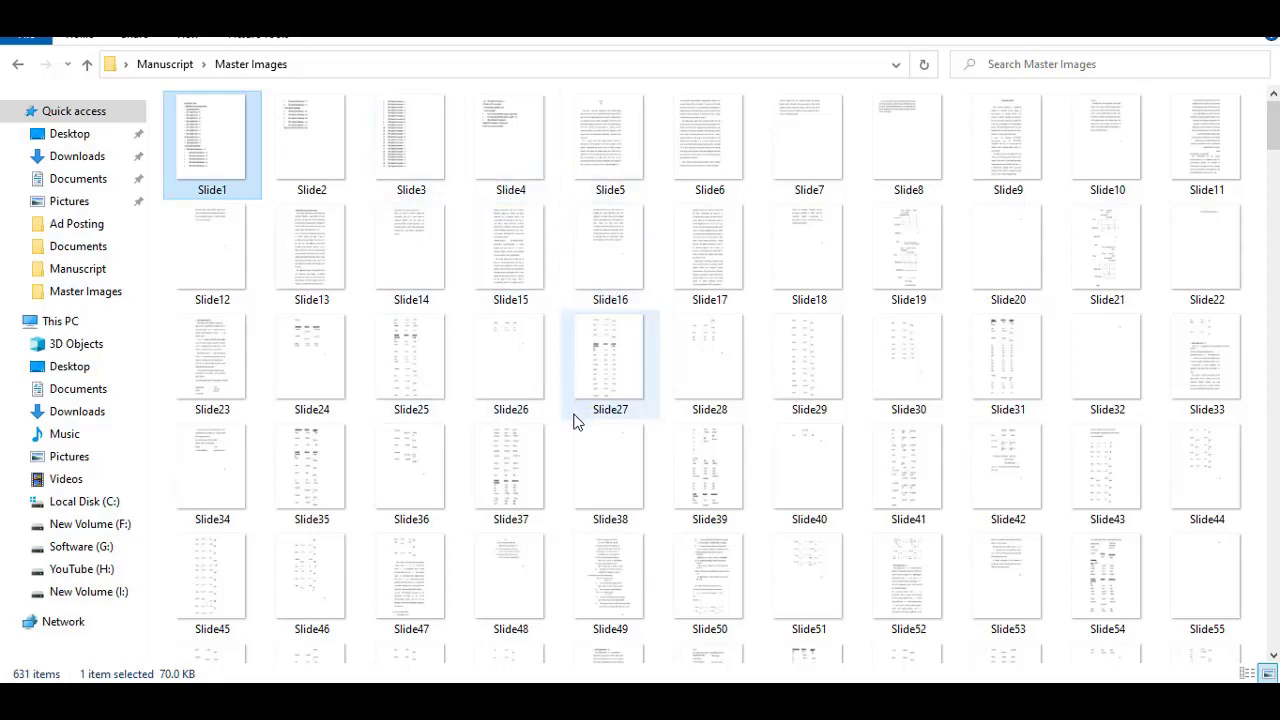
Step: Browse down through the Master Images slide thumbnails
scroll(612, 312, "down", 7)
scroll(608, 300, "down", 3)
scroll(640, 420, "down", 4)
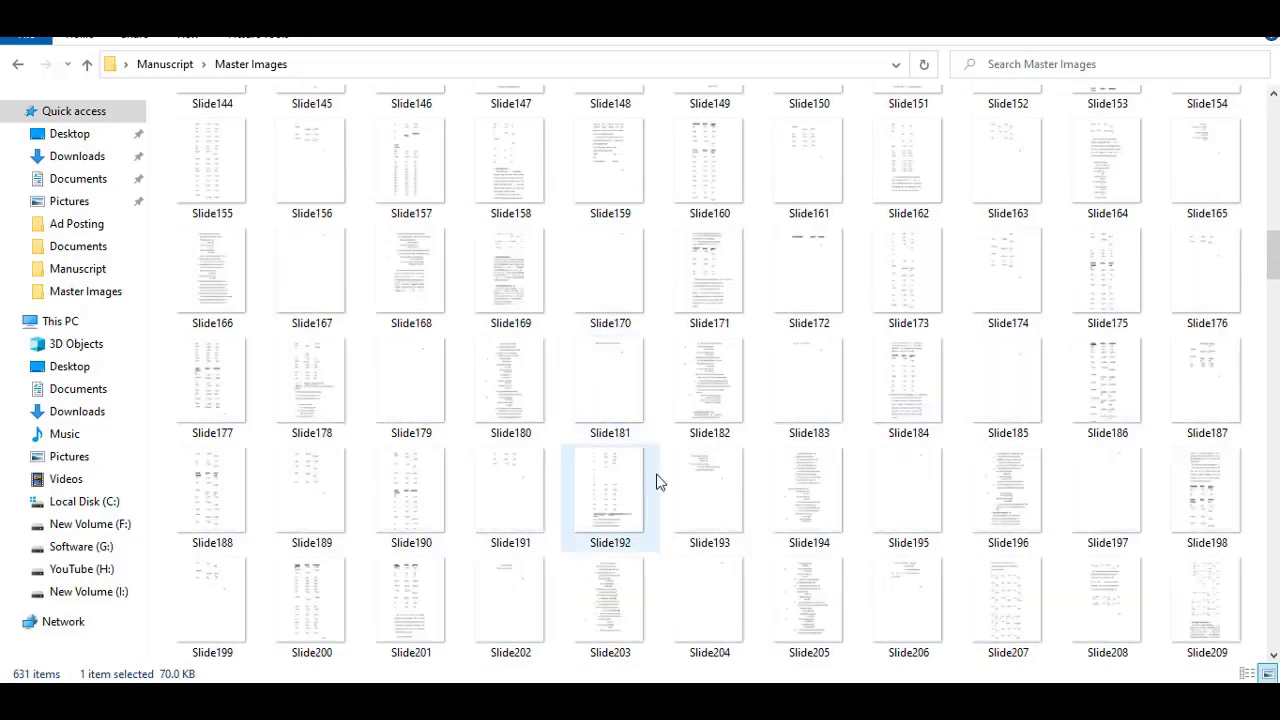
scroll(638, 432, "up", 10)
scroll(640, 437, "up", 5)
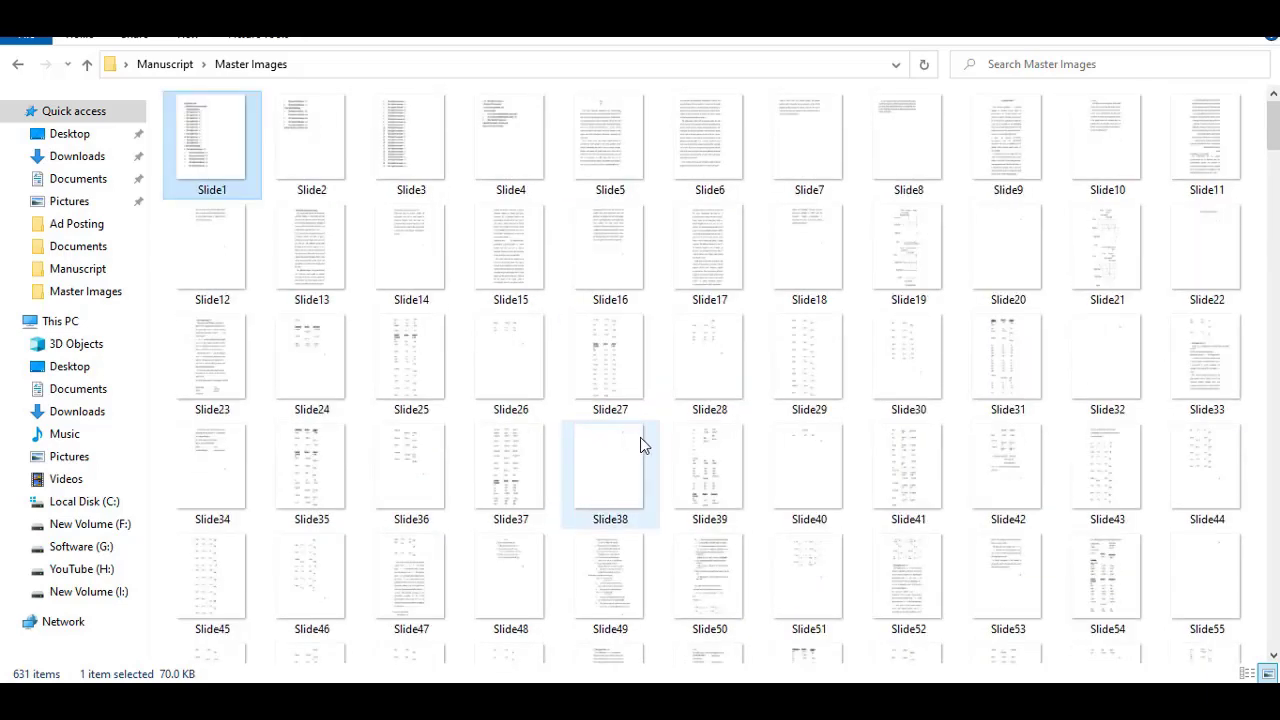
scroll(640, 437, "down", 9)
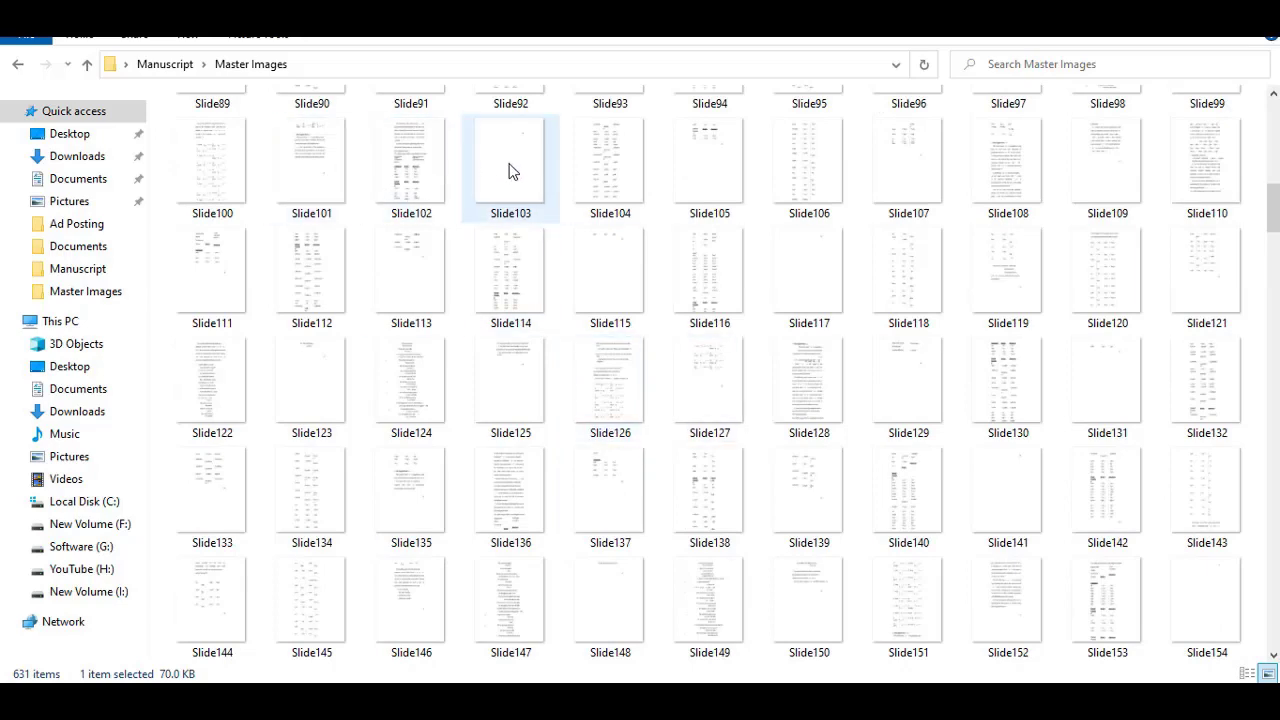
scroll(555, 390, "down", 10)
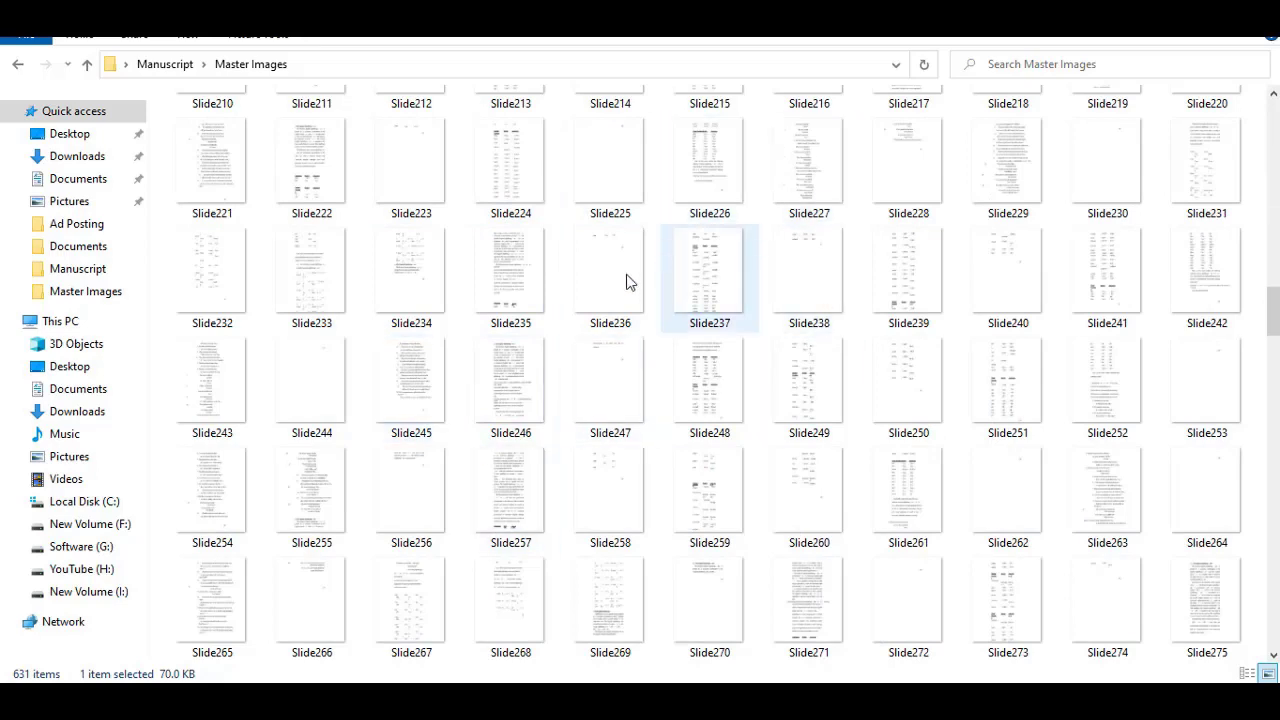
scroll(616, 498, "down", 6)
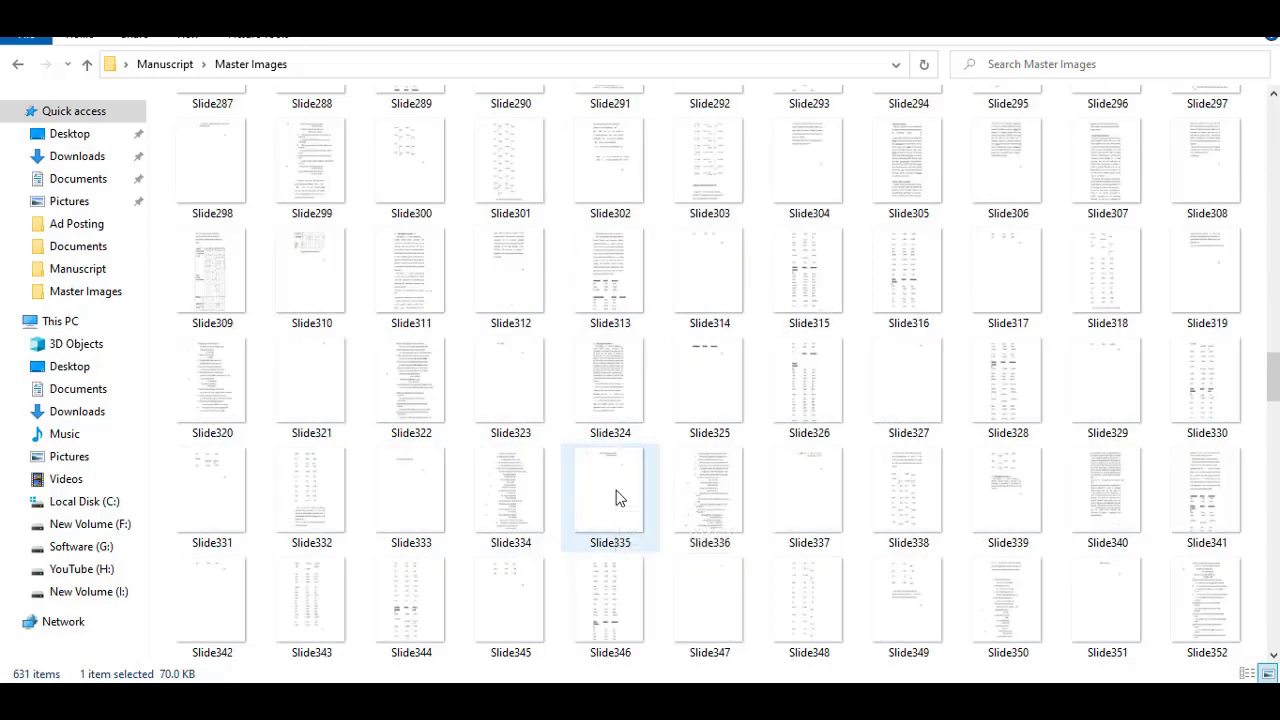
scroll(615, 493, "down", 6)
scroll(615, 490, "down", 4)
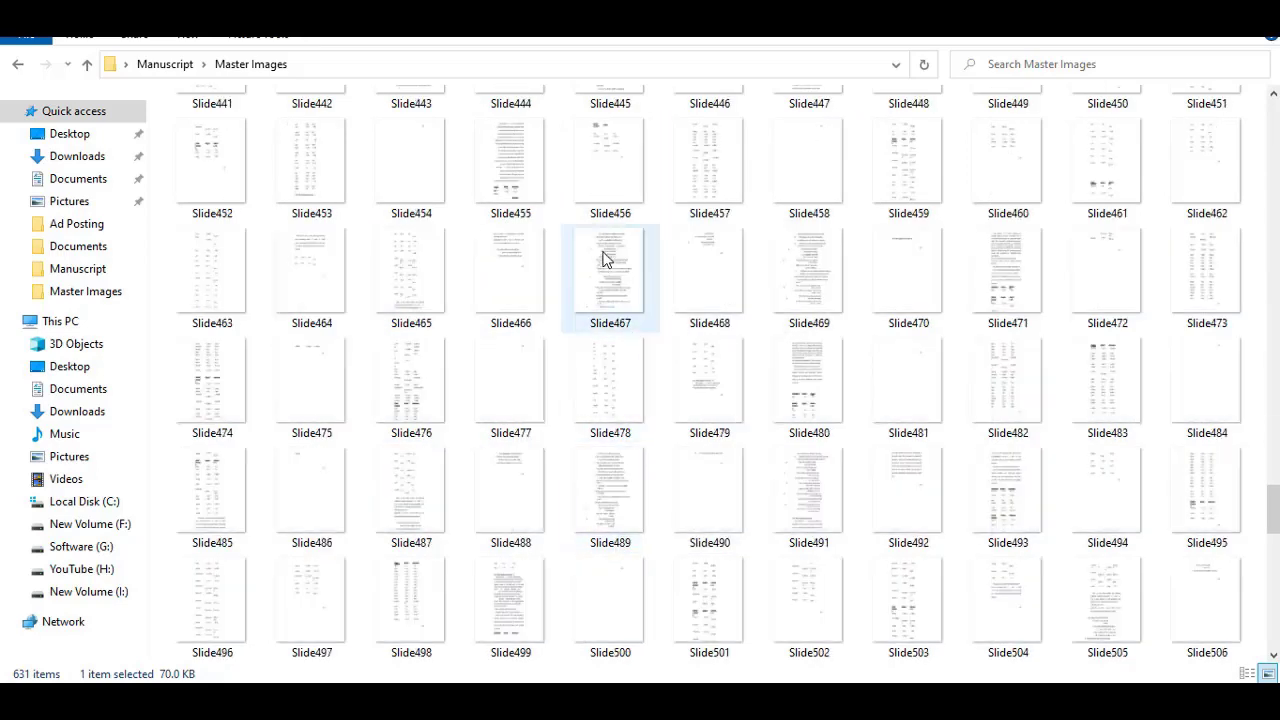
scroll(510, 445, "down", 6)
scroll(517, 477, "down", 2)
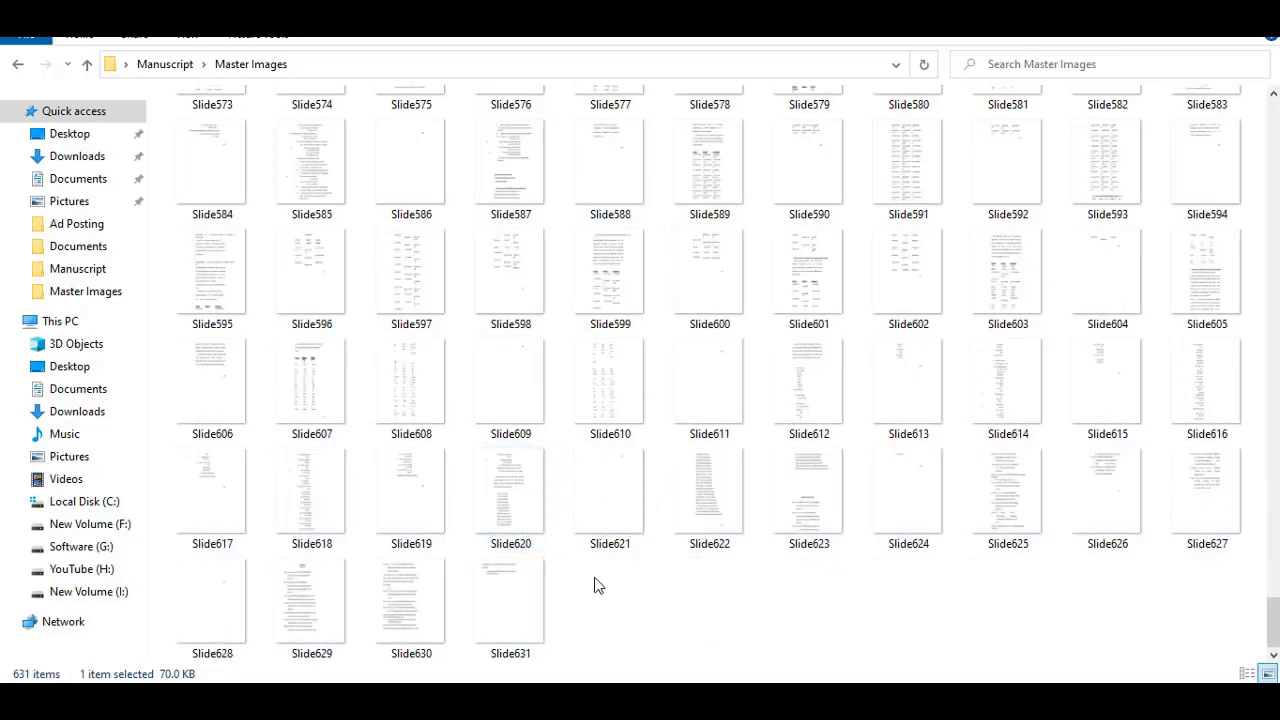
Step: Scroll back up to Slide147 and open it in Photos
scroll(628, 608, "up", 10)
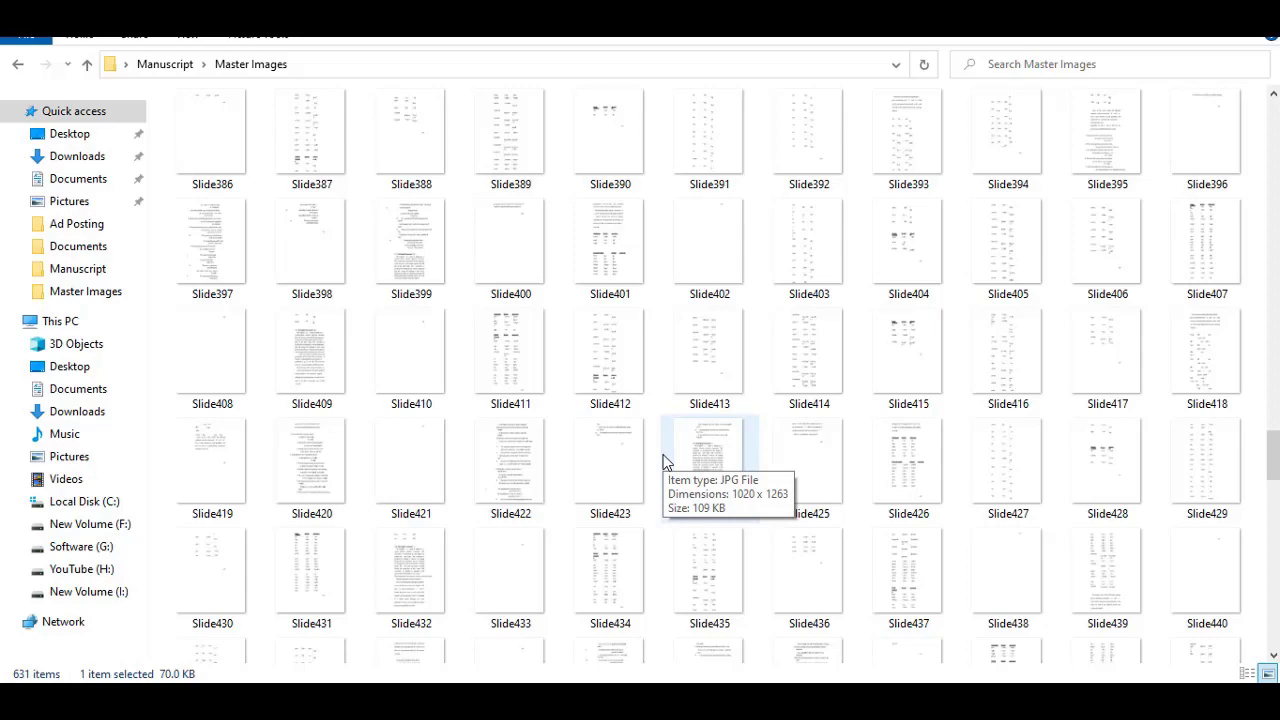
scroll(660, 478, "up", 2)
scroll(658, 485, "up", 5)
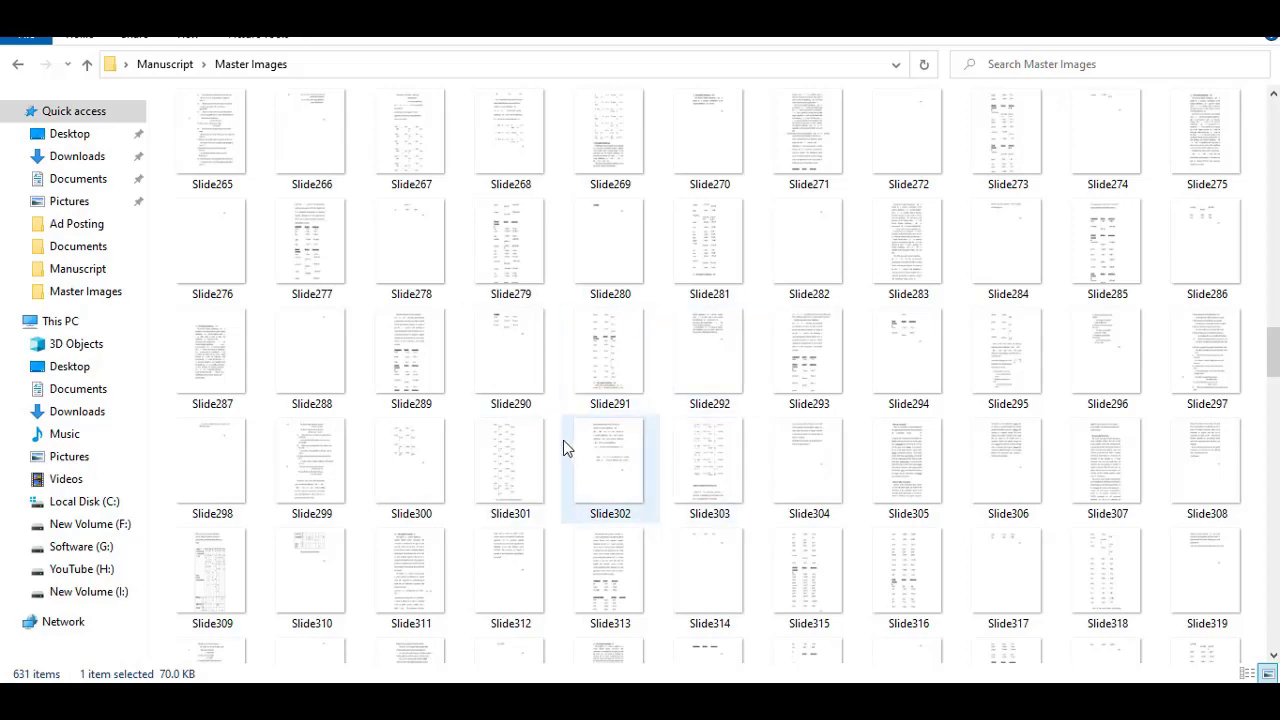
scroll(564, 456, "up", 3)
scroll(564, 456, "up", 8)
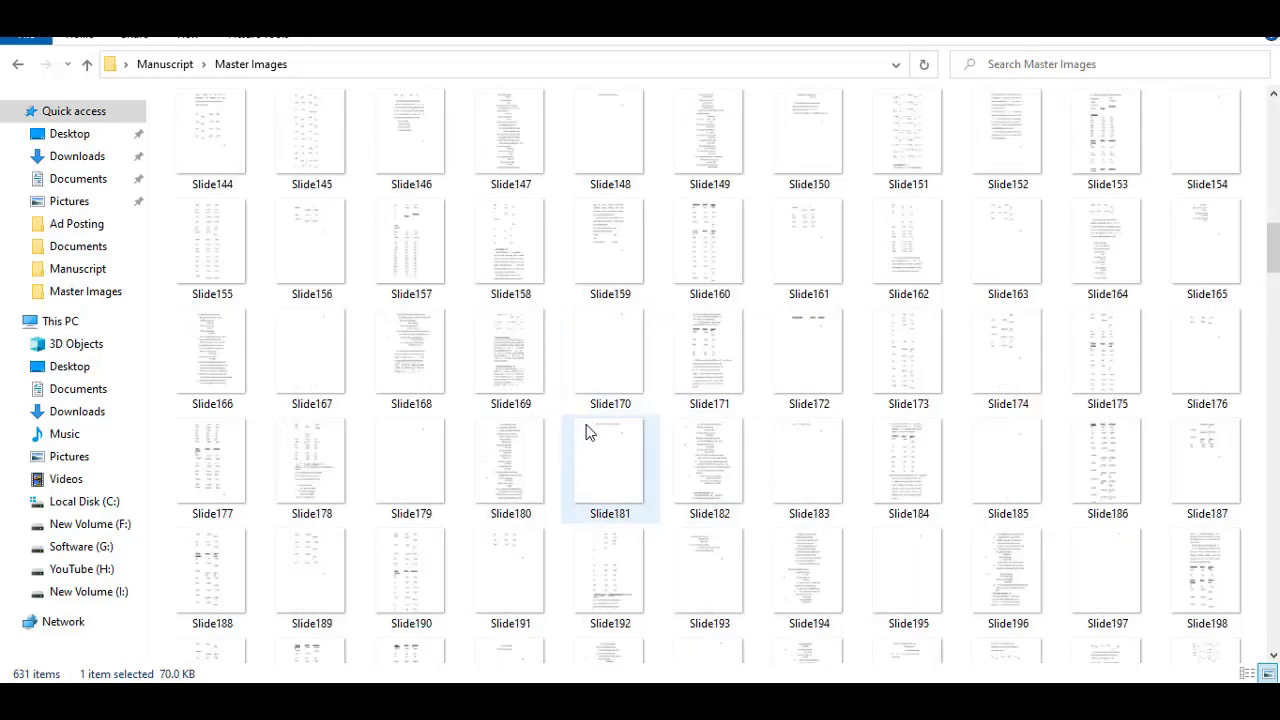
left_click(502, 152)
double_click(502, 152)
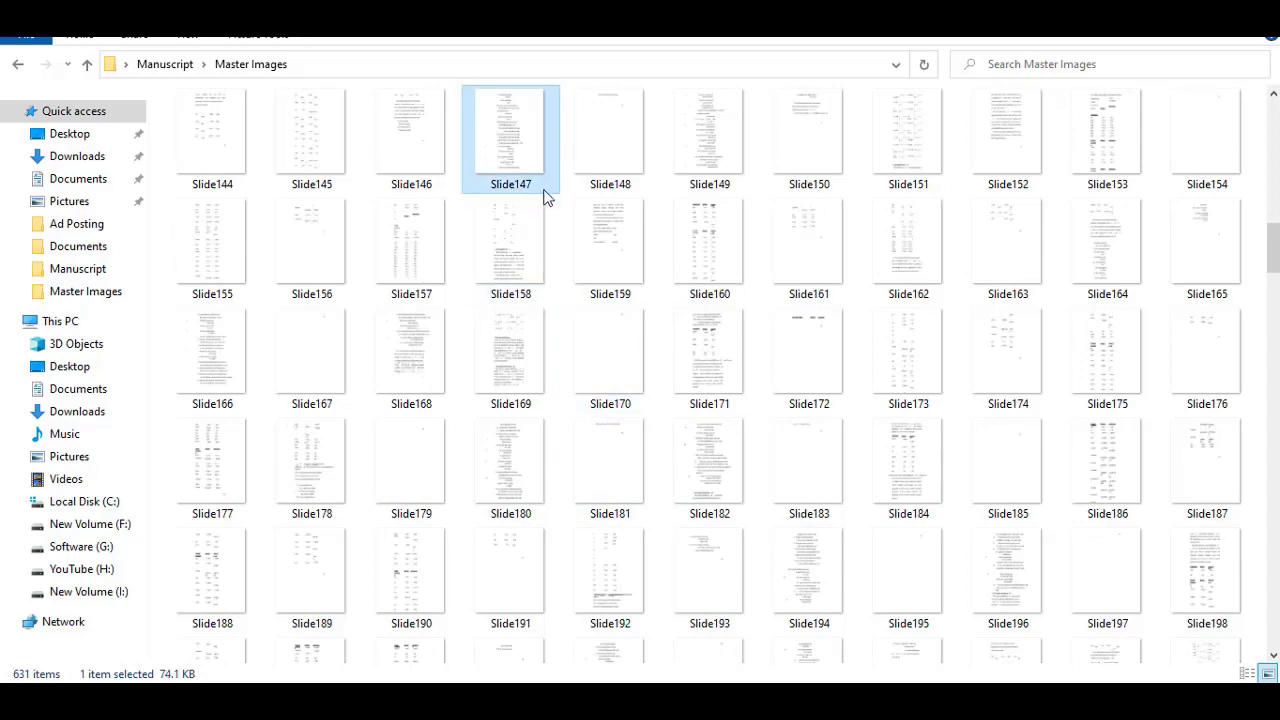
Step: Pan Slide147 to its top to read the phonetic transcriptions, then close Photos
left_click_drag(632, 168, 634, 365)
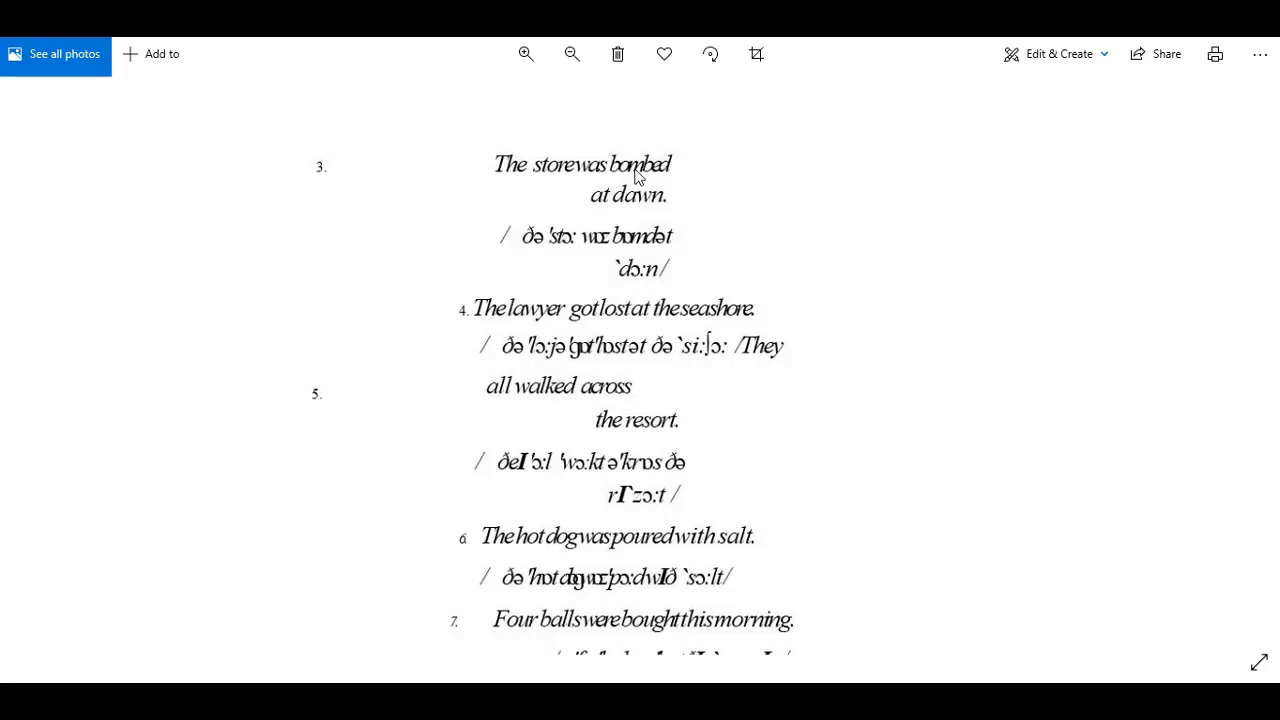
key("alt+F4")
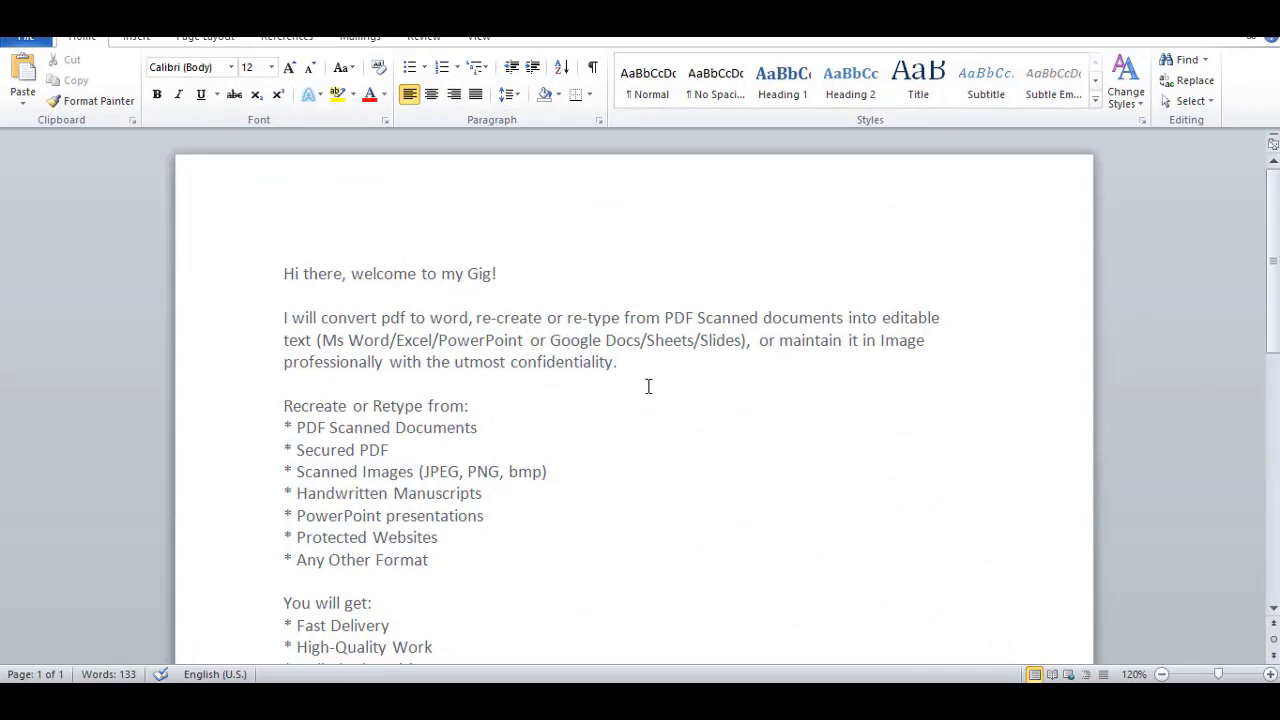
scroll(643, 380, "down", 1)
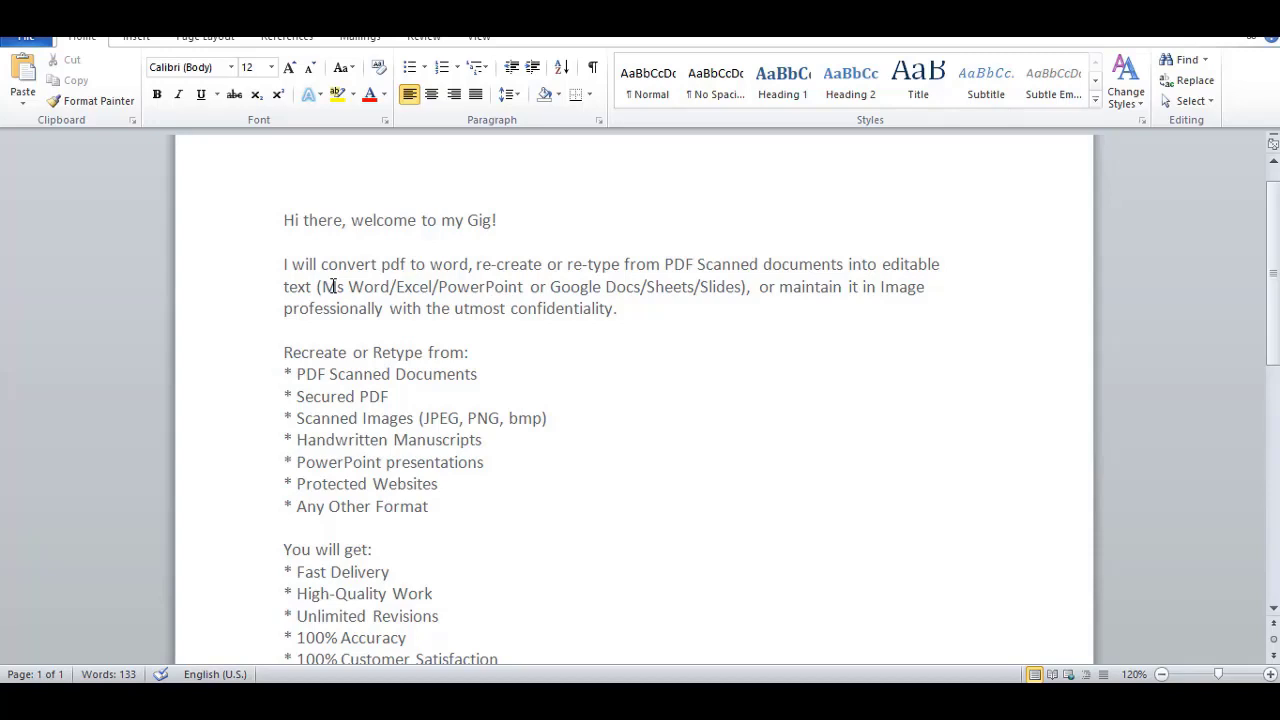
left_click_drag(664, 264, 722, 265)
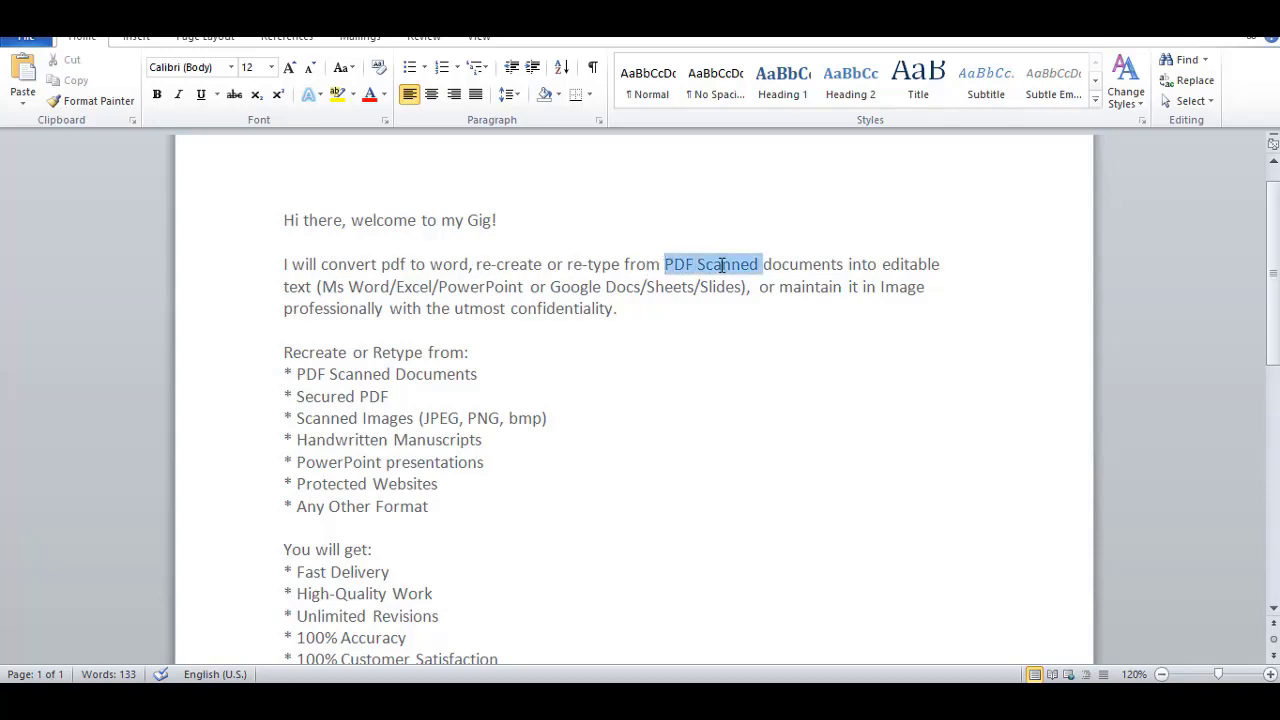
left_click(156, 94)
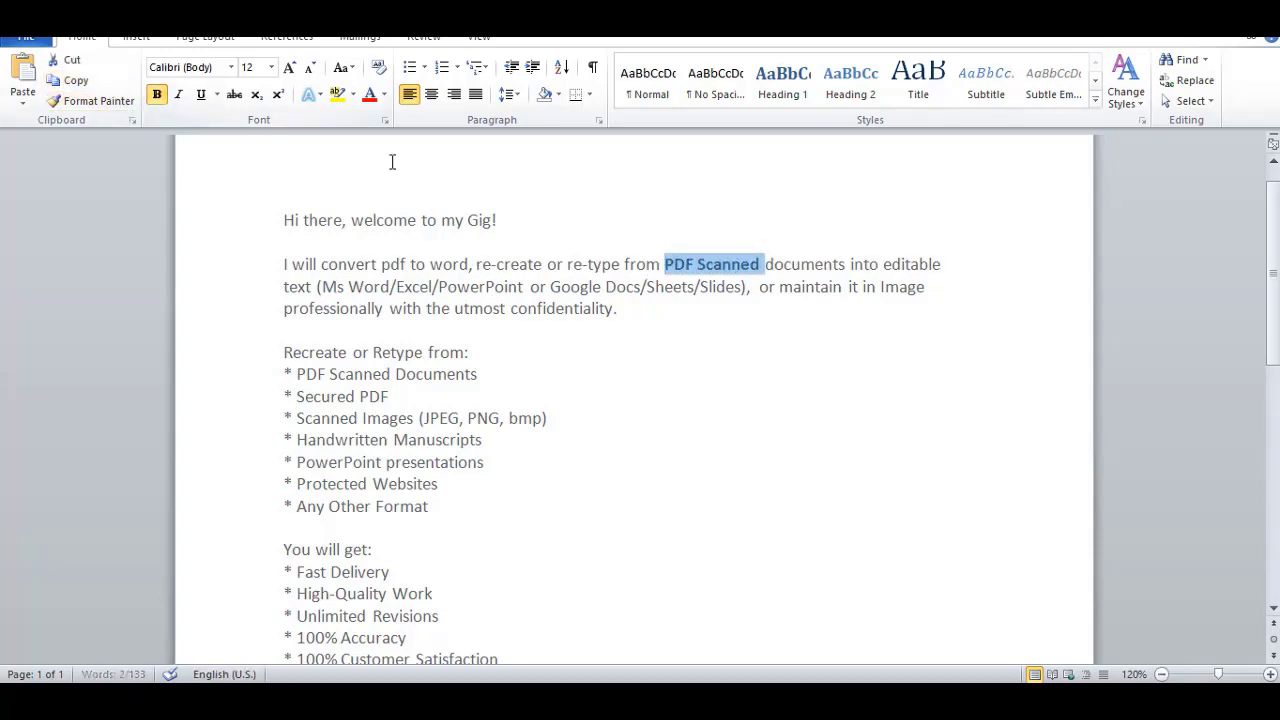
left_click(589, 287)
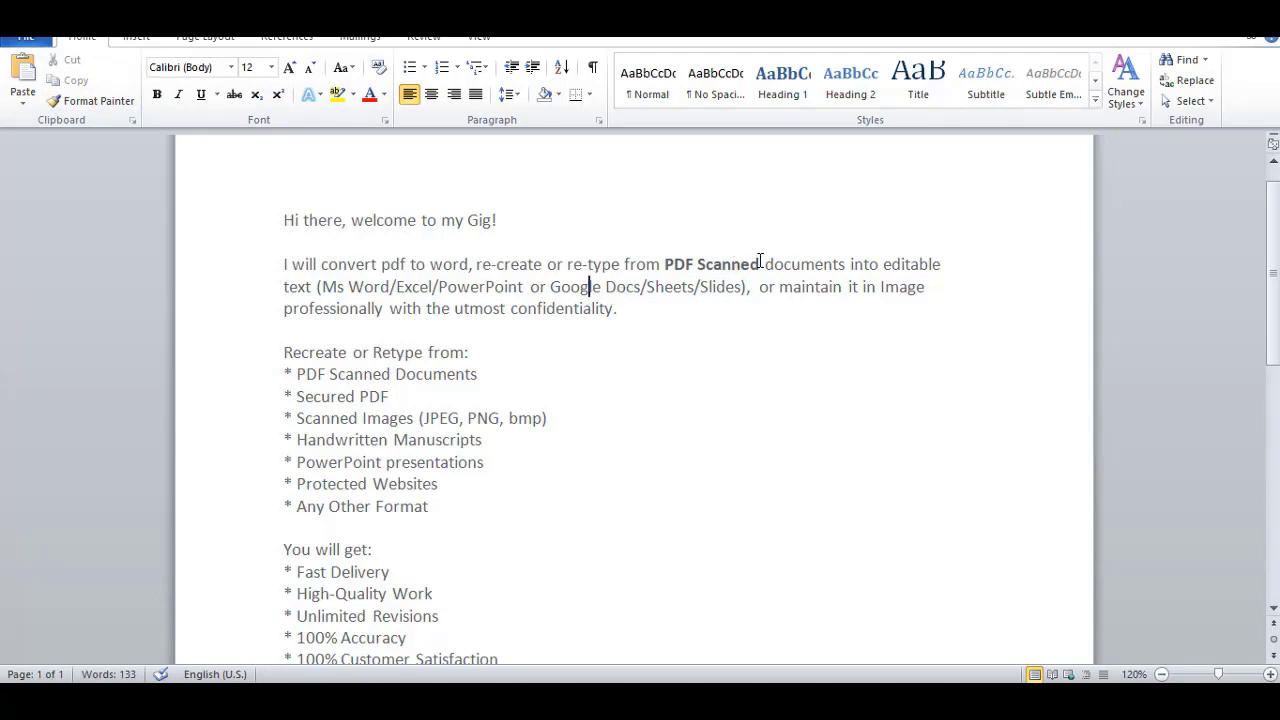
left_click_drag(664, 264, 760, 264)
key("ctrl+b")
left_click(748, 300)
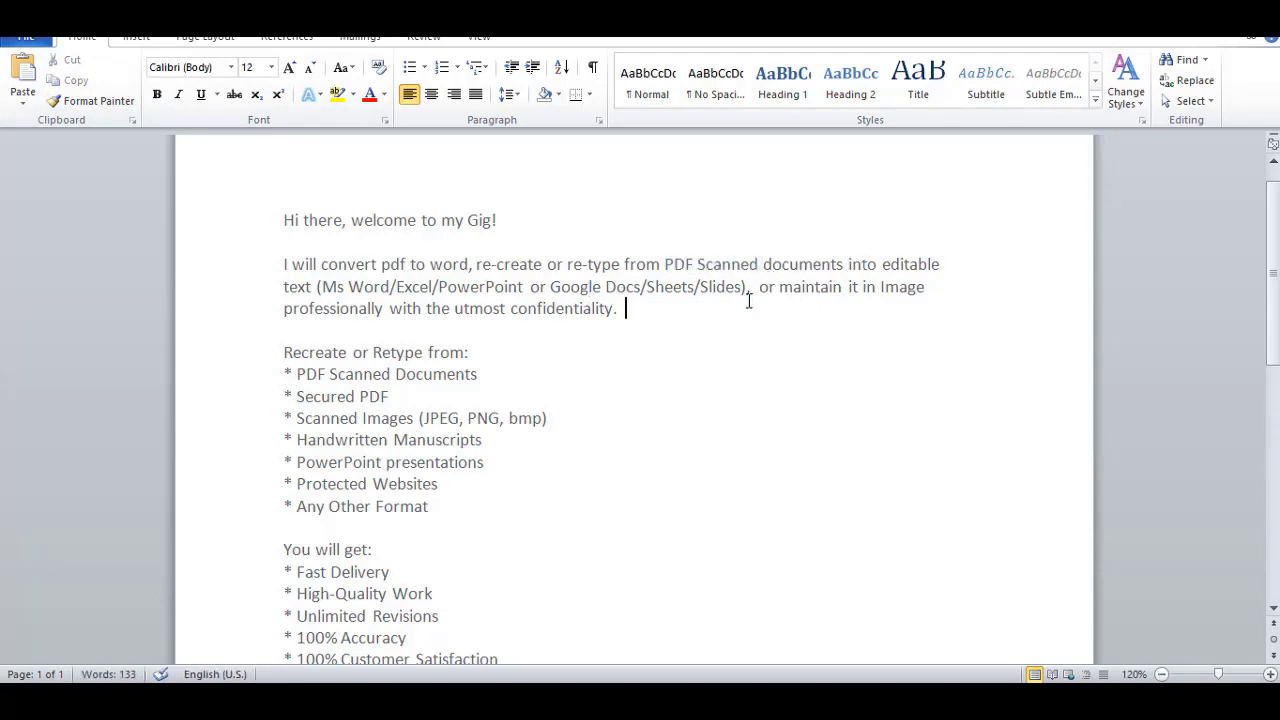
scroll(609, 329, "down", 1)
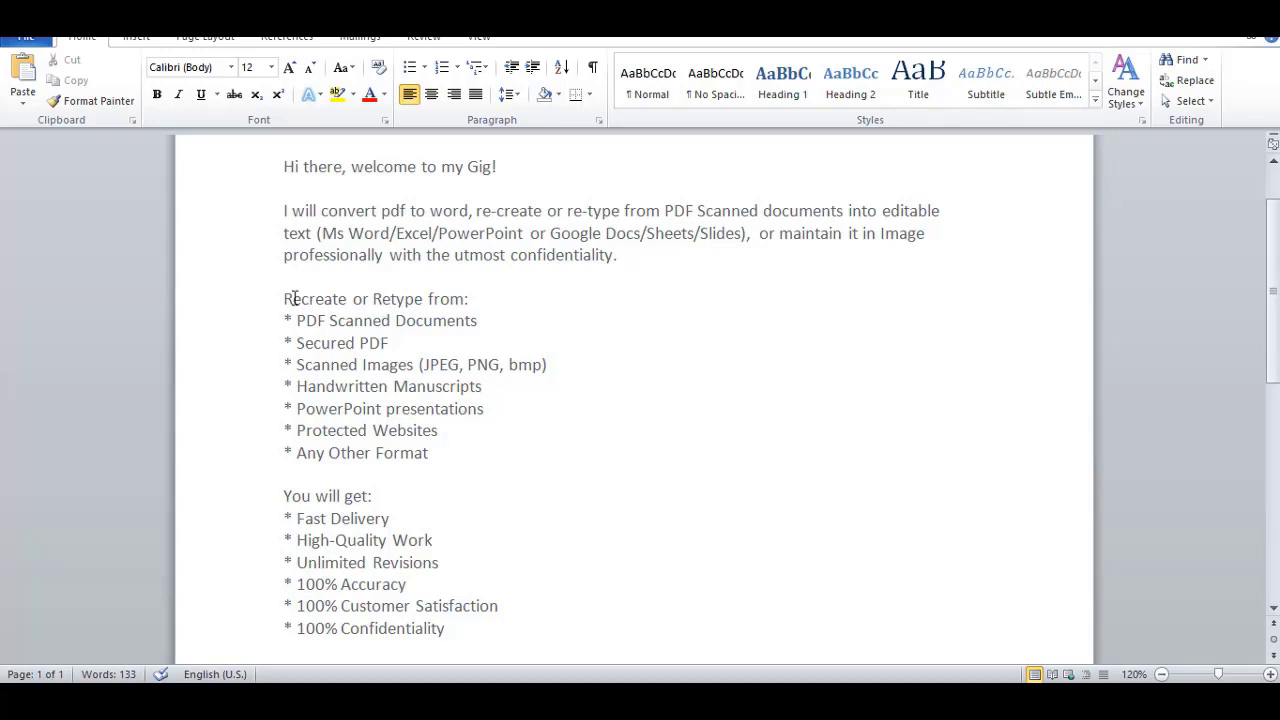
Step: Highlight the 'Recreate or Retype from' heading and its list of source formats
left_click_drag(282, 298, 464, 298)
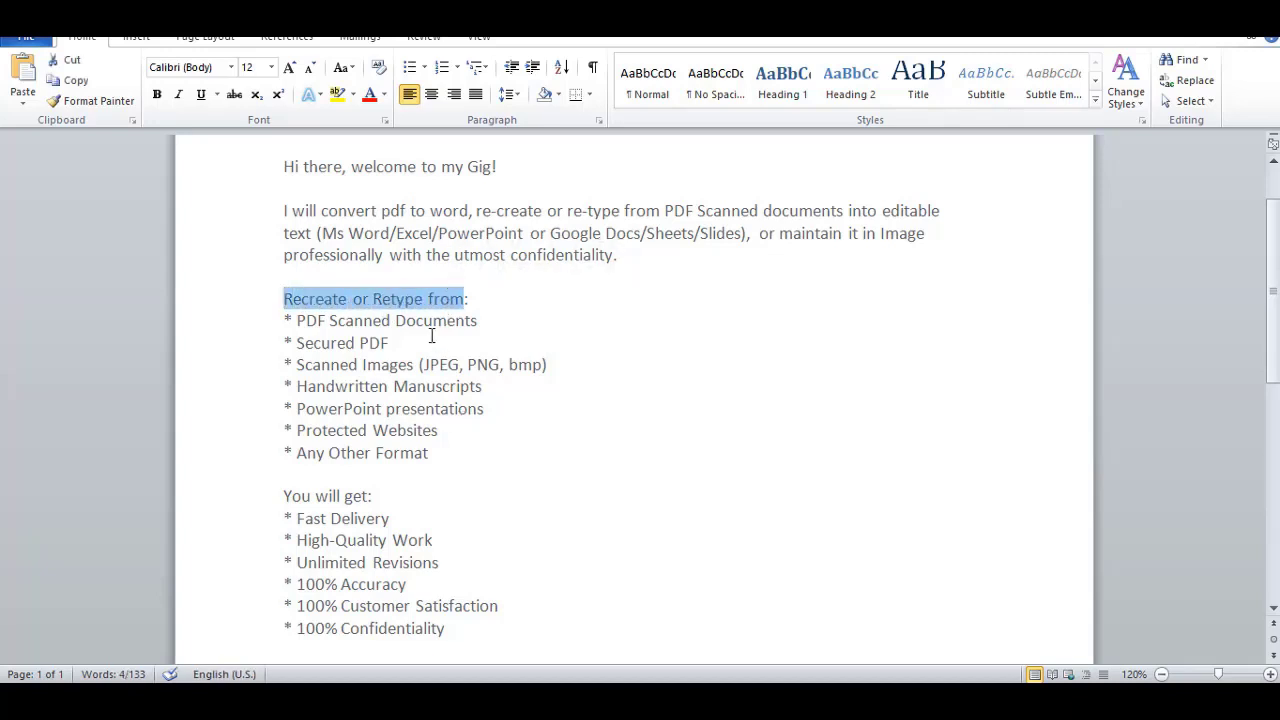
left_click_drag(329, 320, 446, 467)
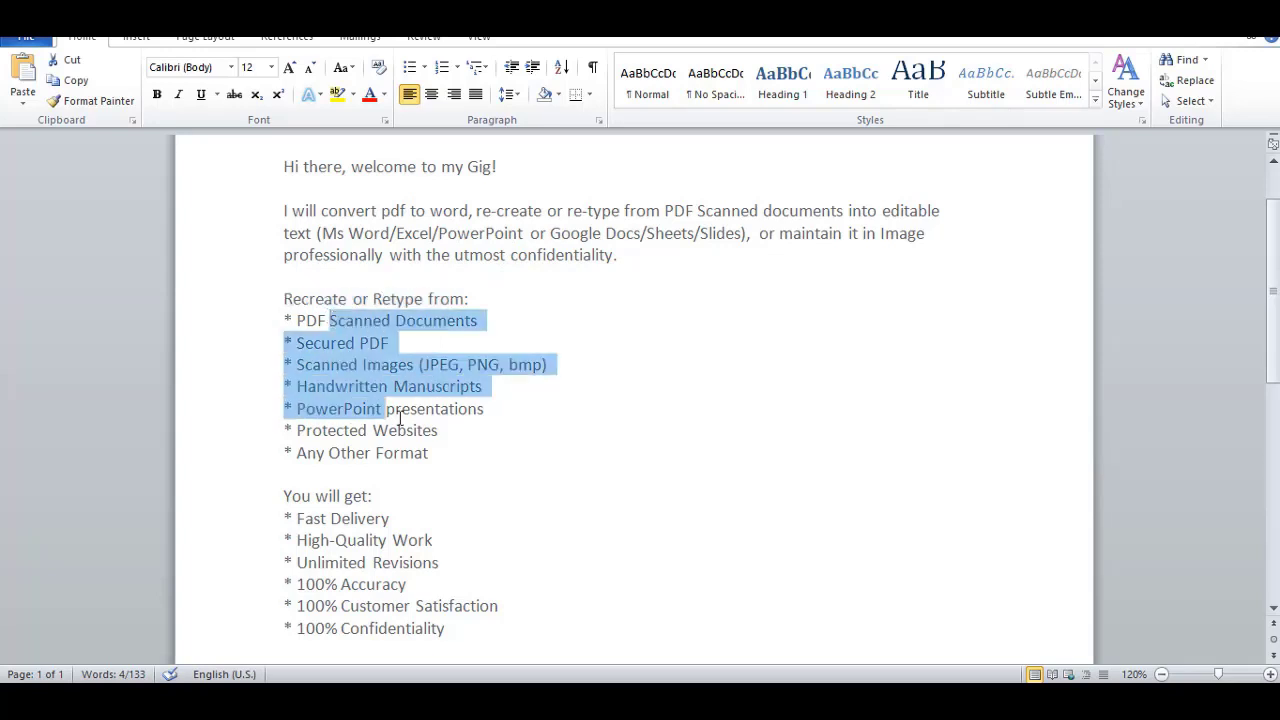
left_click(447, 467)
scroll(490, 420, "down", 2)
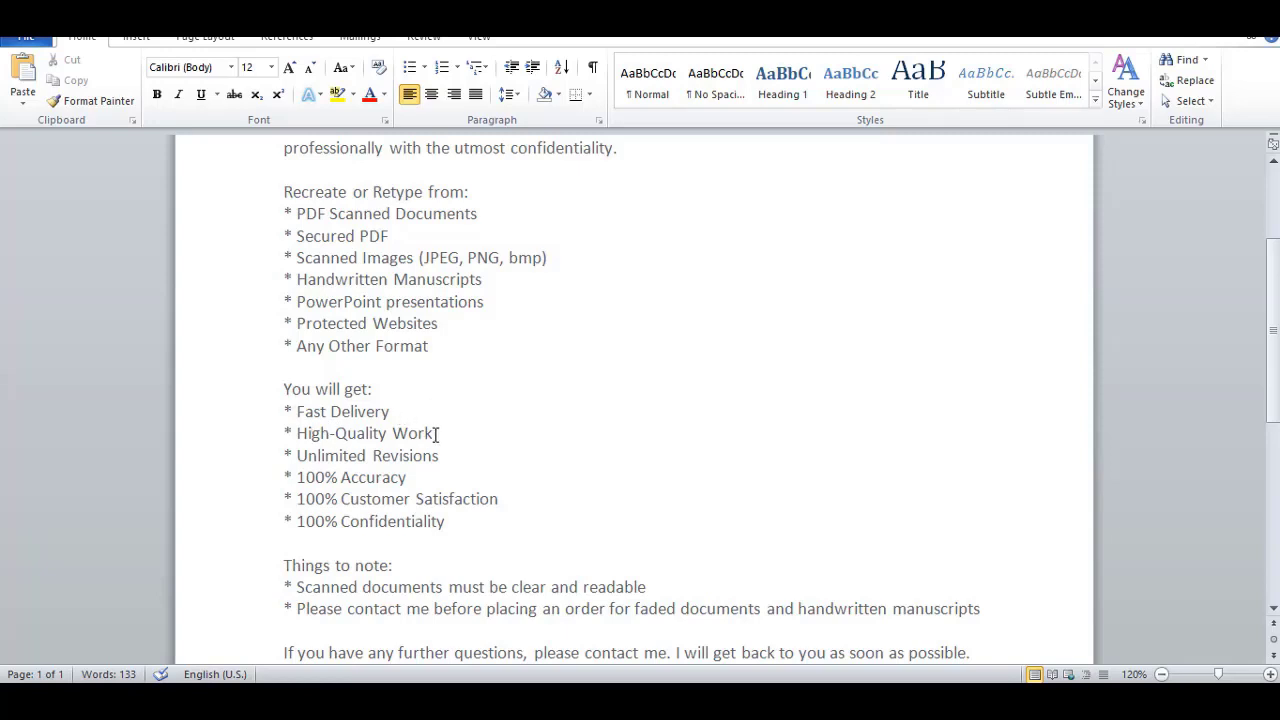
scroll(517, 451, "down", 2)
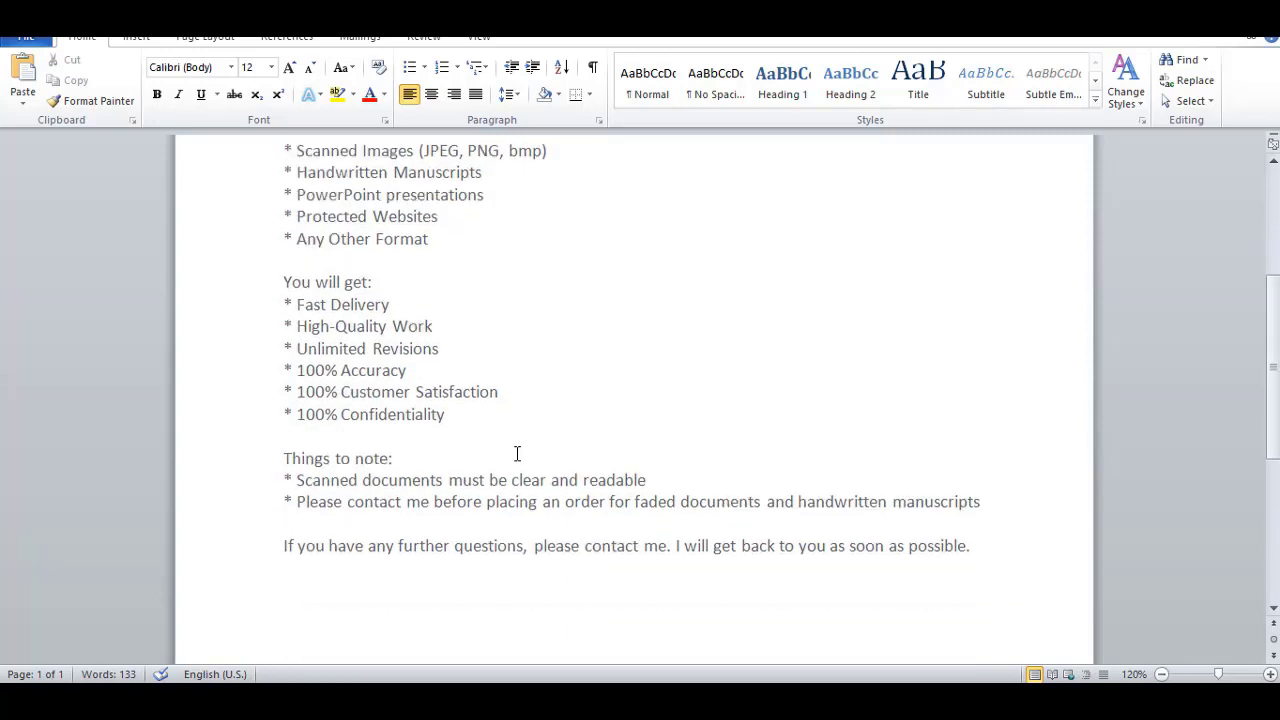
Step: Review the confidentiality line and the readable-document and faded-documents notes without editing
left_click(460, 432)
left_click(469, 418)
left_click(662, 479)
left_click_drag(662, 480, 402, 479)
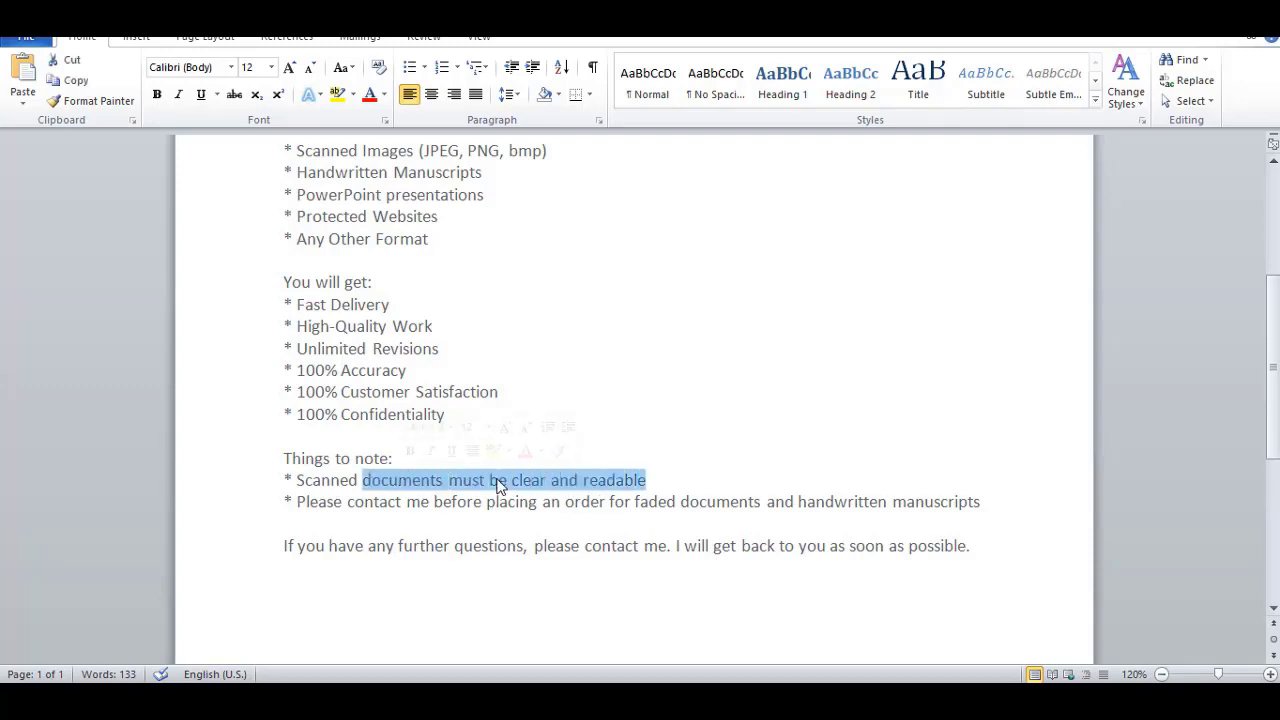
left_click(652, 474)
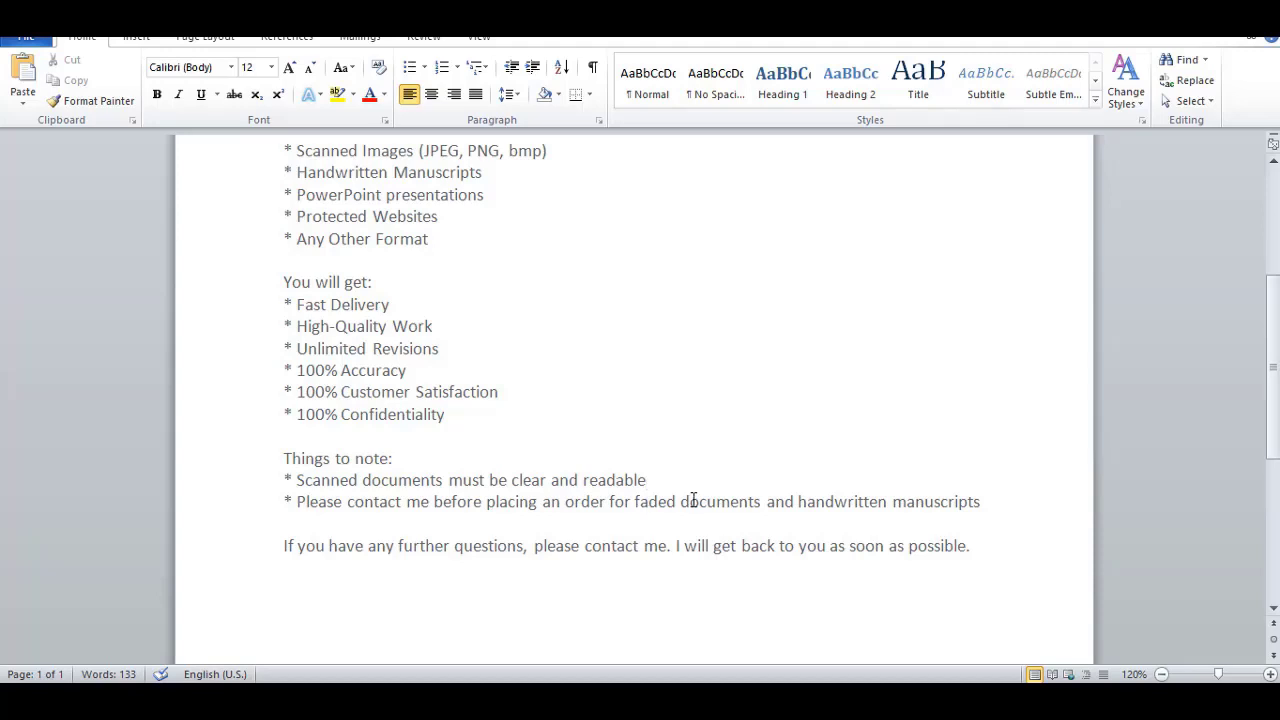
left_click_drag(636, 502, 980, 502)
left_click(718, 502)
Step: Scroll through the rest of the gig description and switch back to the Fiverr results
scroll(512, 507, "up", 5)
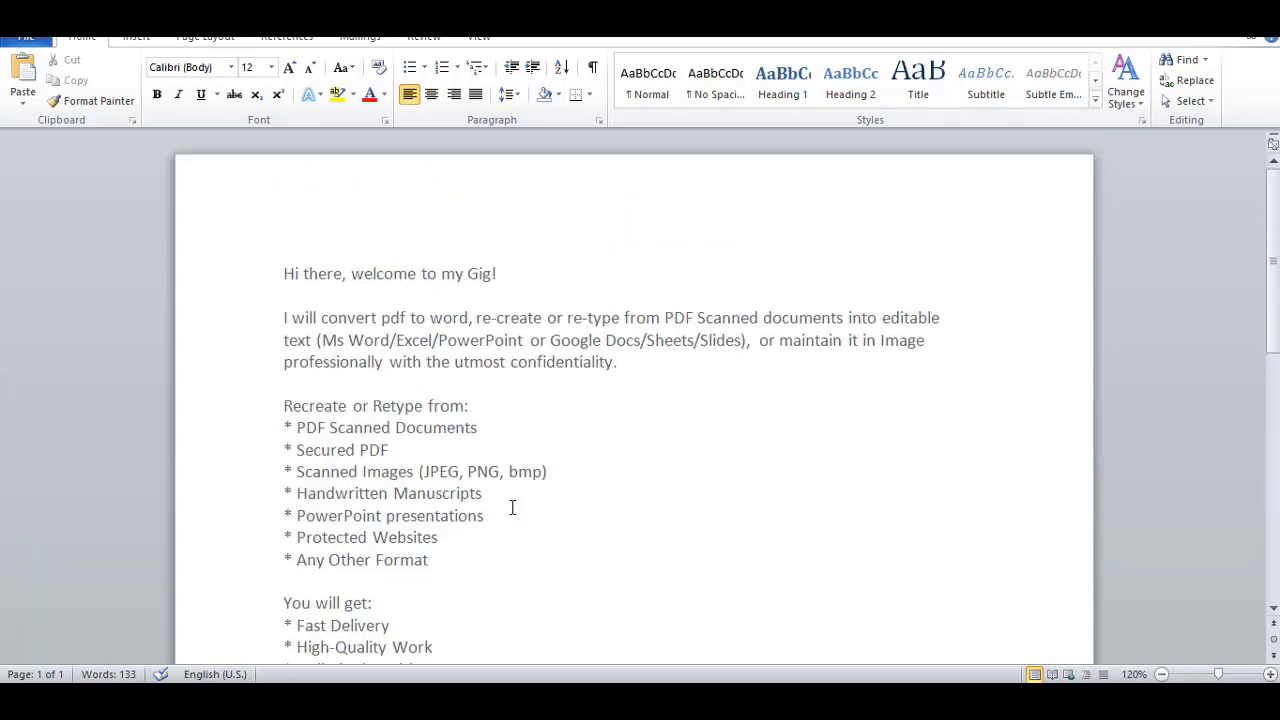
scroll(523, 431, "down", 1)
scroll(543, 423, "down", 3)
scroll(551, 426, "down", 1)
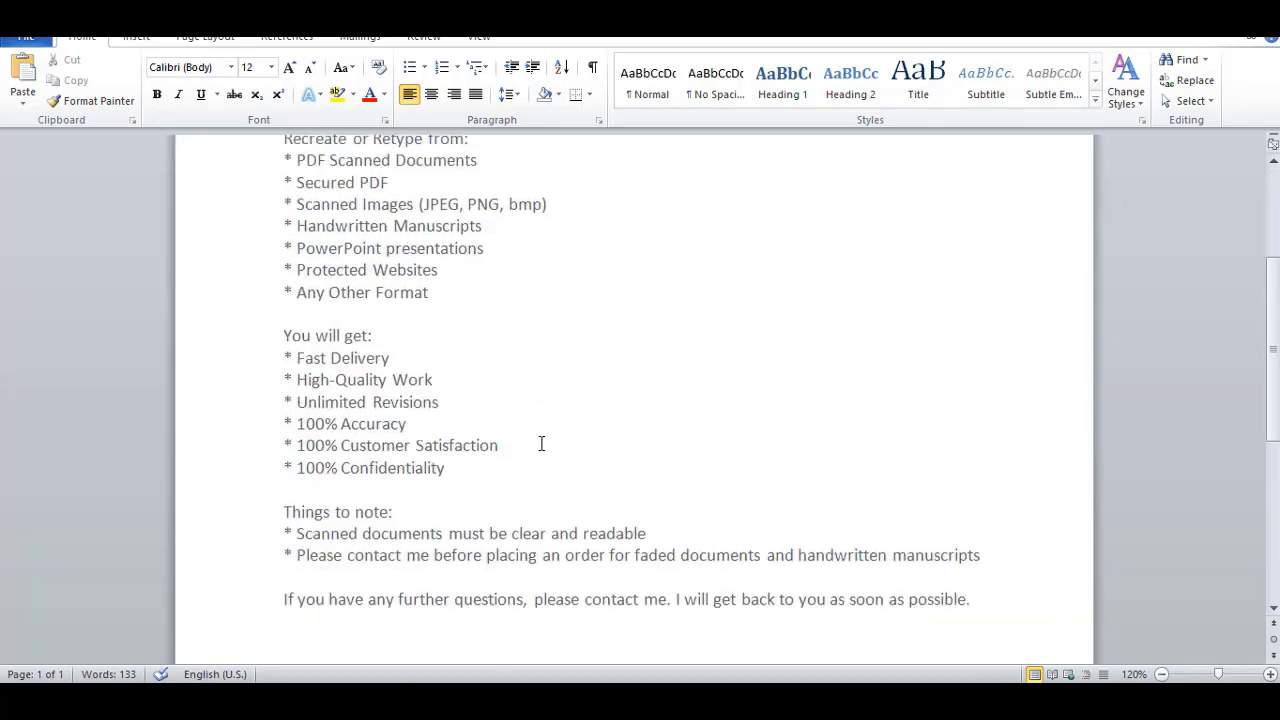
scroll(541, 443, "down", 1)
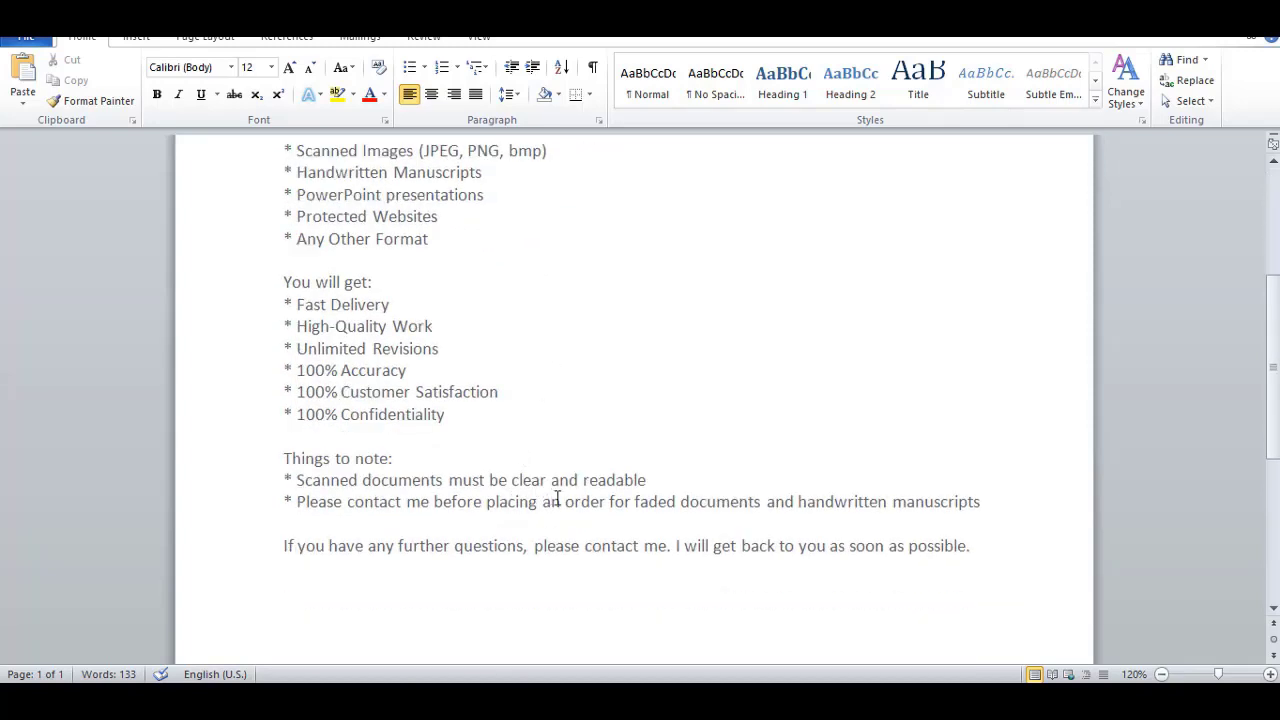
scroll(572, 464, "up", 6)
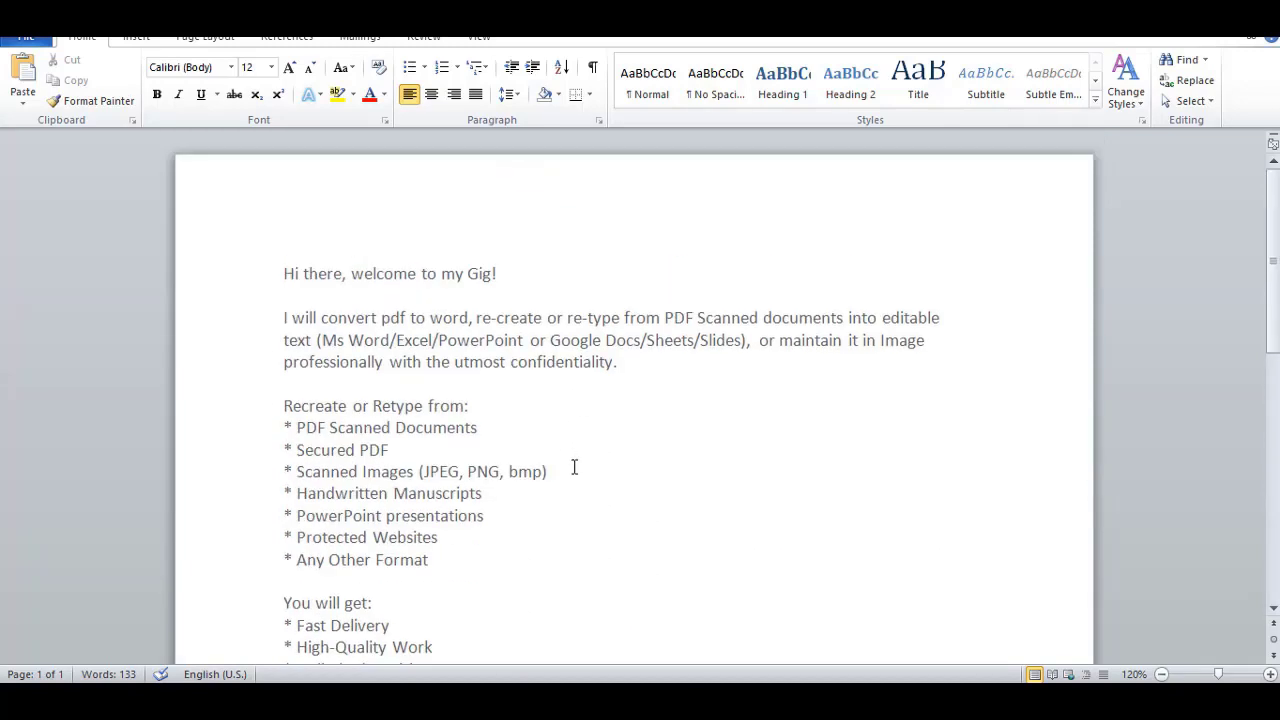
key("alt+Tab")
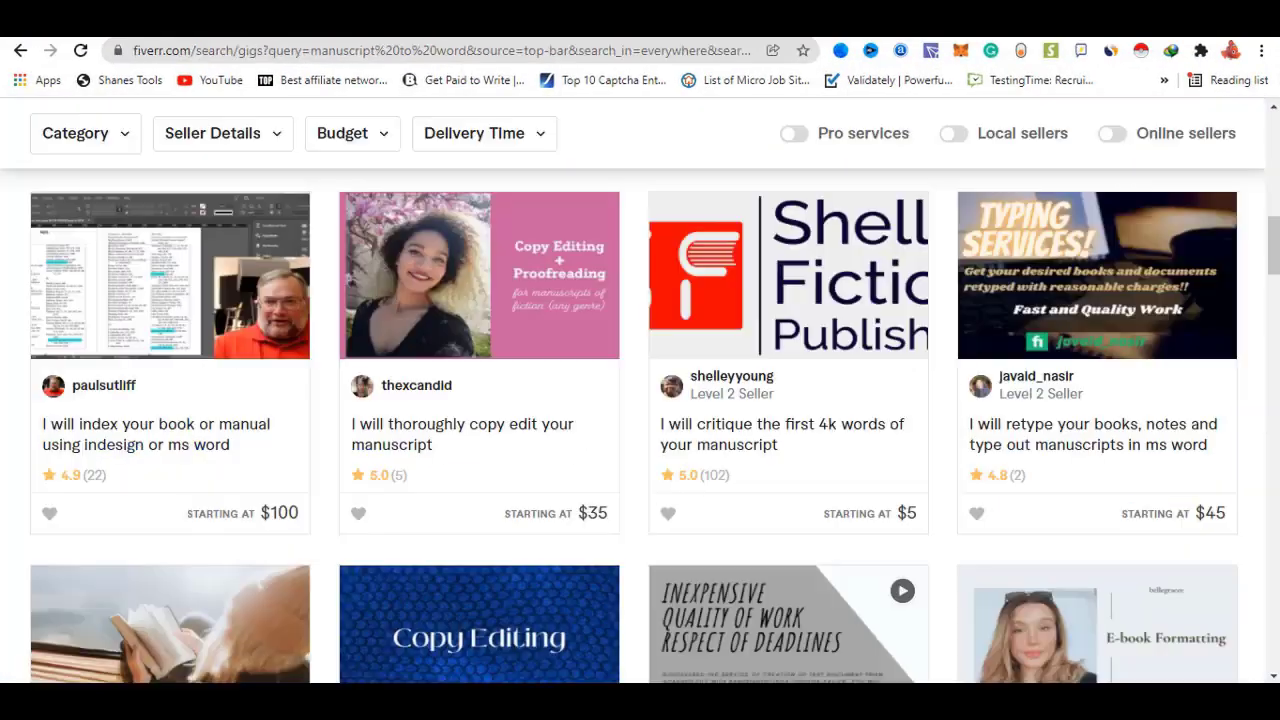
scroll(686, 332, "down", 2)
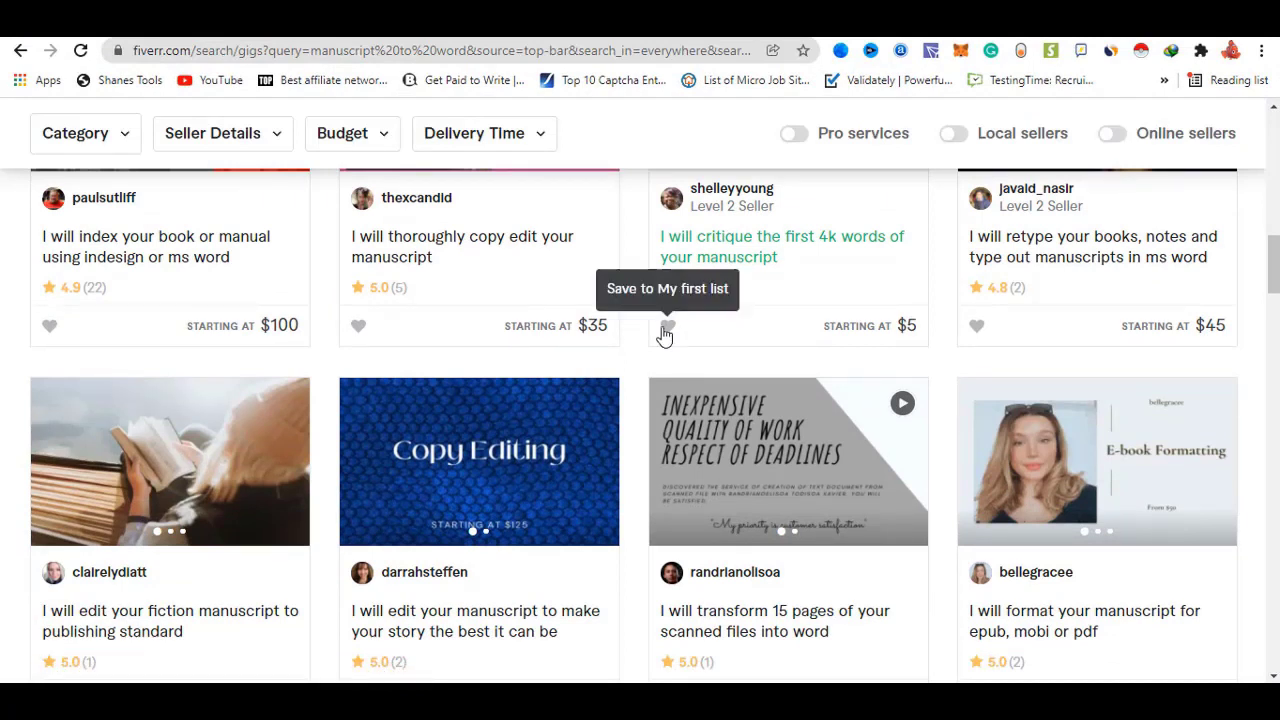
scroll(640, 355, "down", 3)
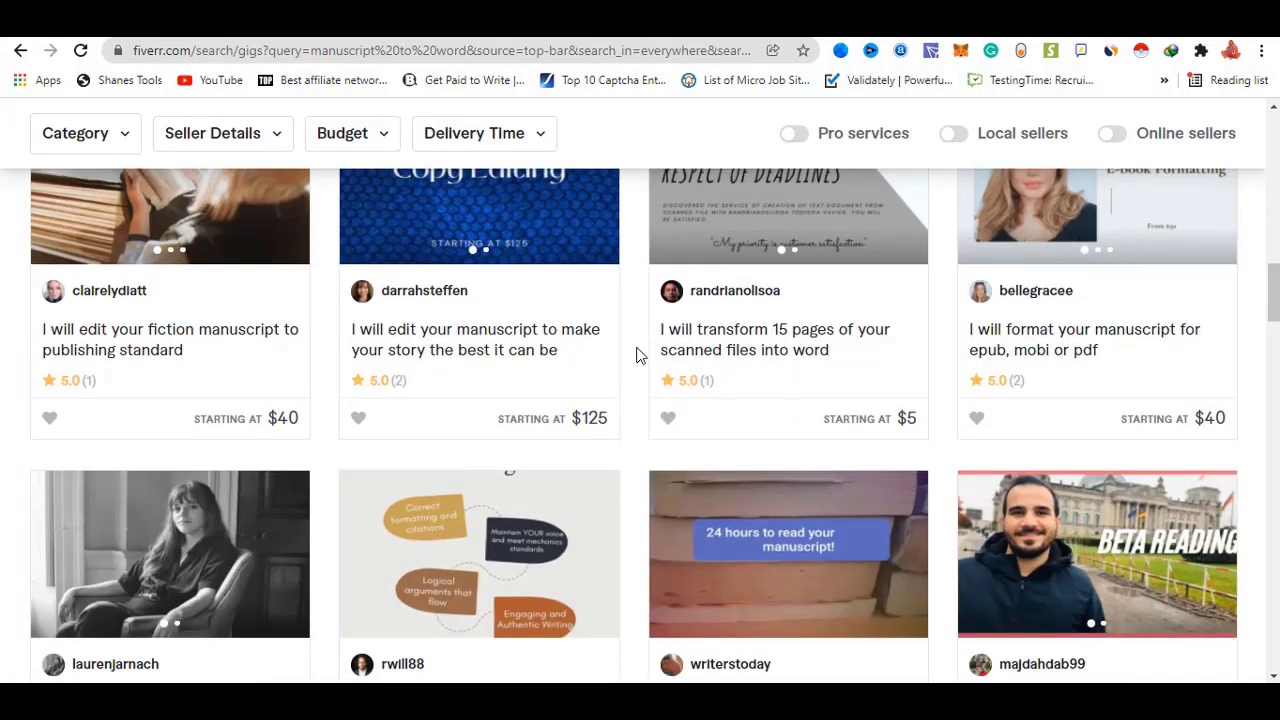
scroll(640, 355, "up", 2)
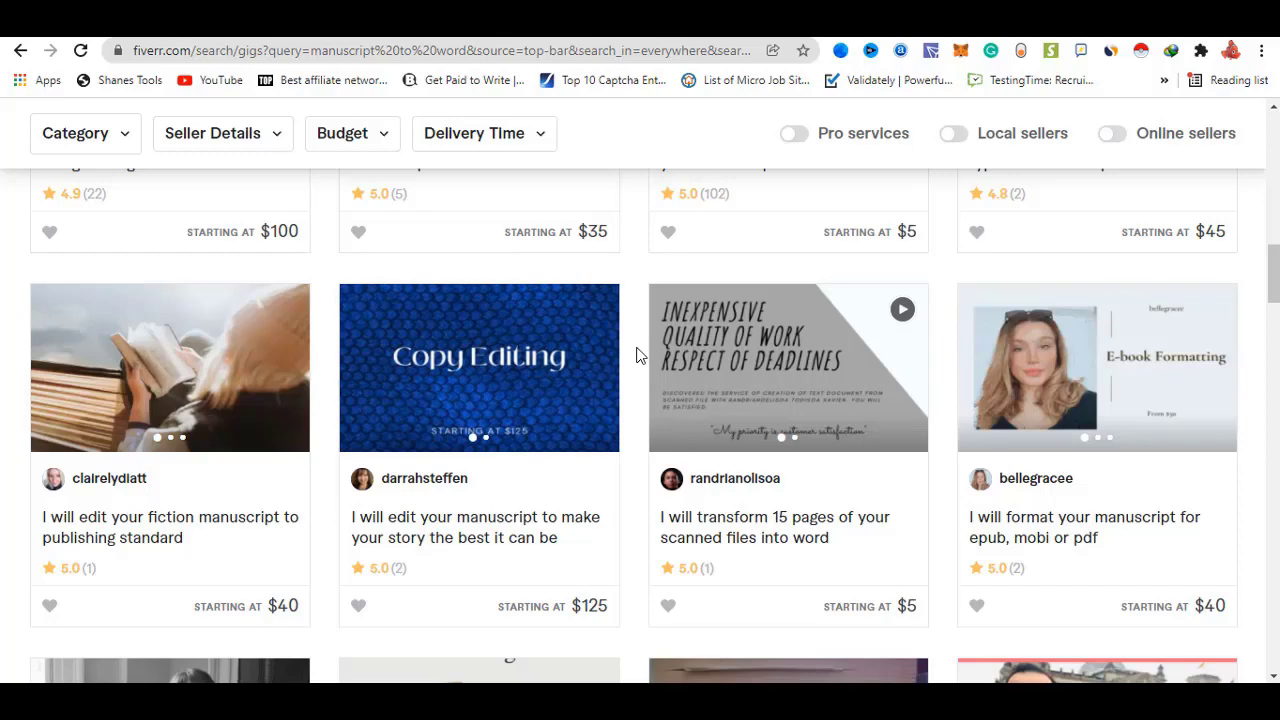
scroll(640, 355, "up", 5)
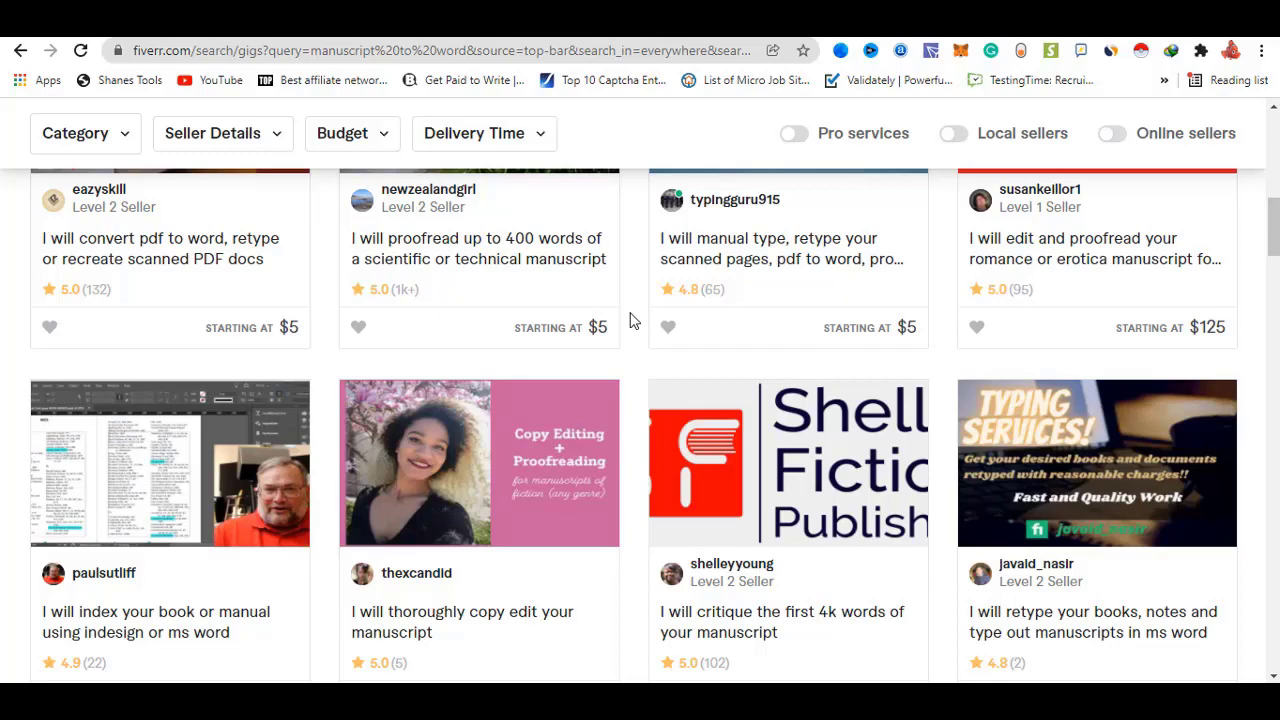
scroll(631, 320, "down", 3)
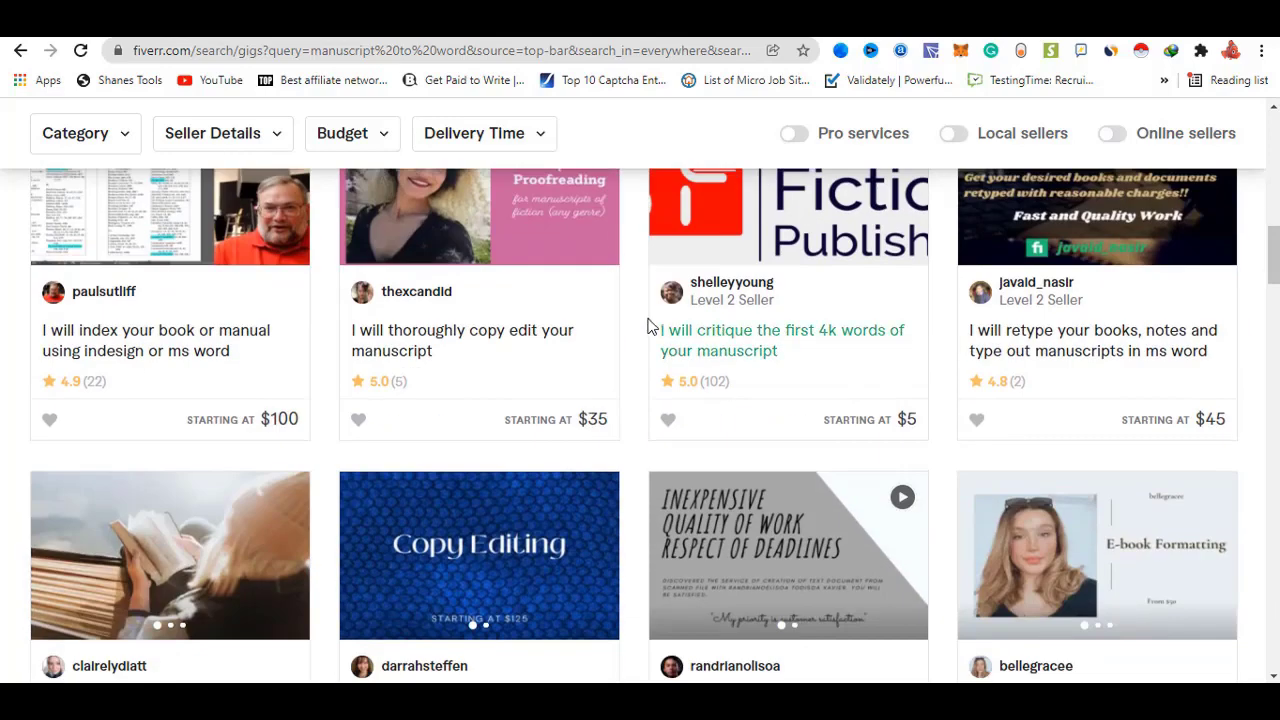
scroll(648, 326, "down", 1)
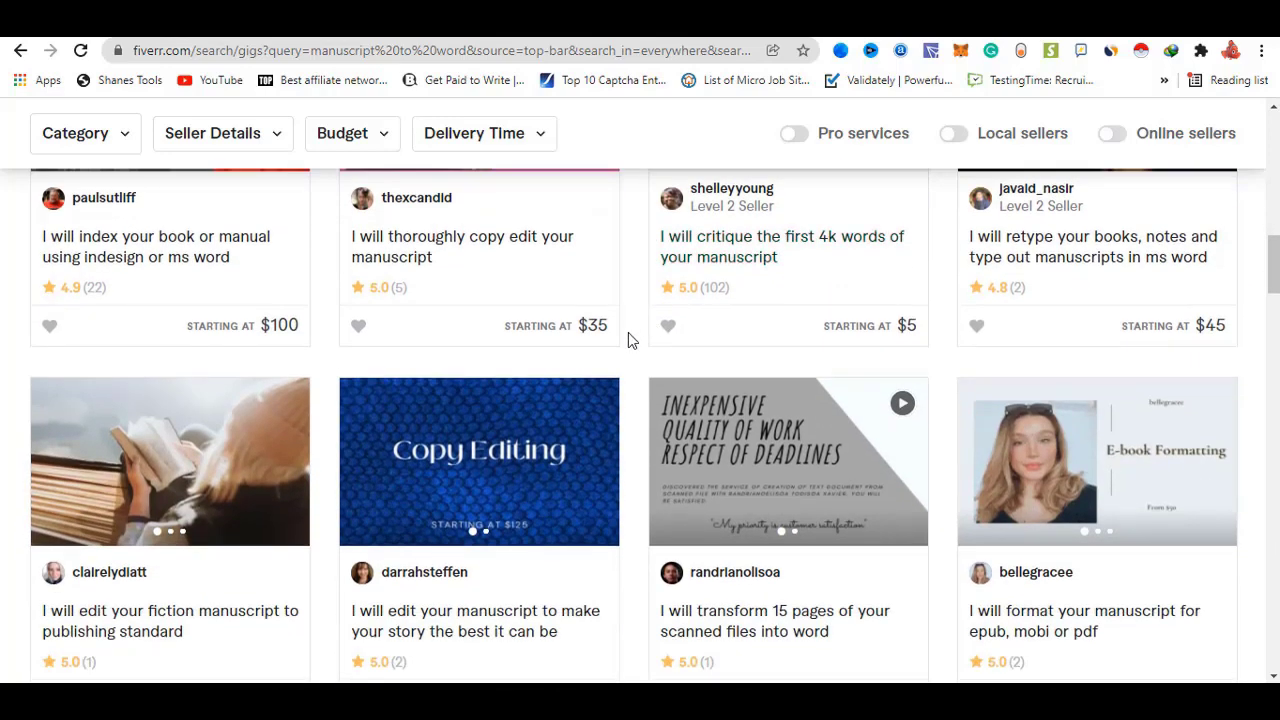
scroll(628, 332, "down", 2)
scroll(628, 332, "down", 2)
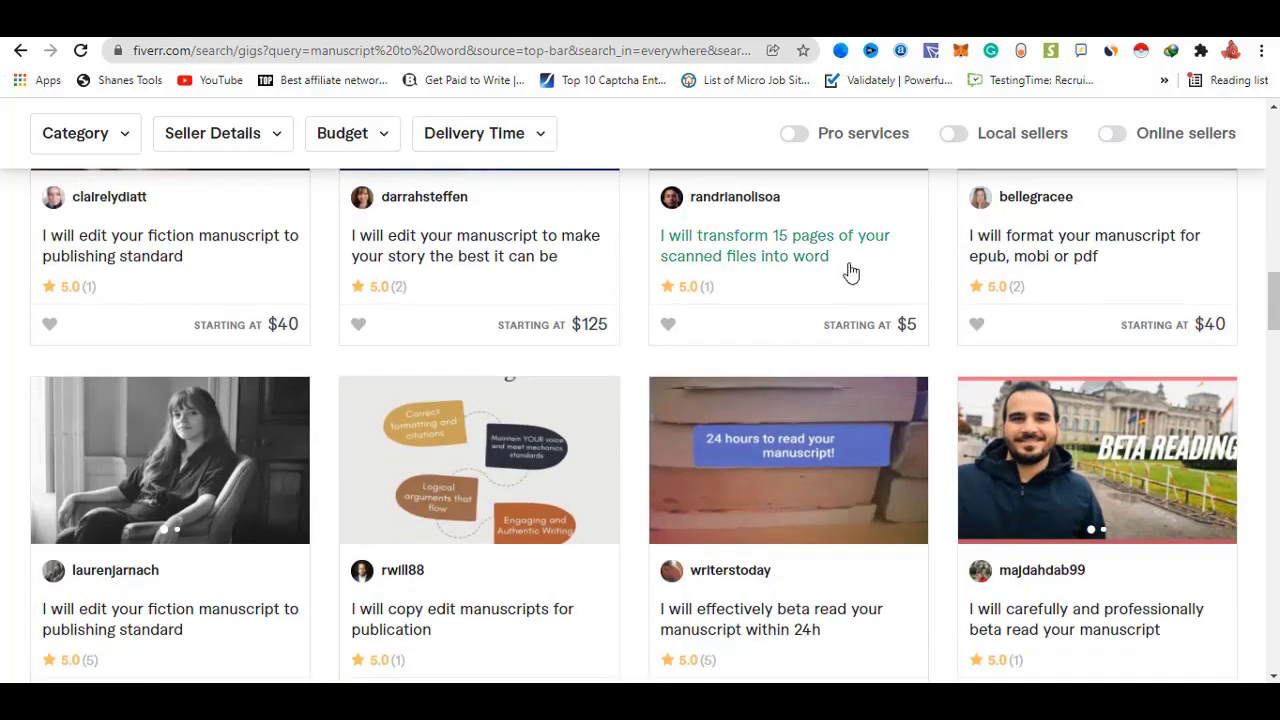
scroll(915, 283, "up", 2)
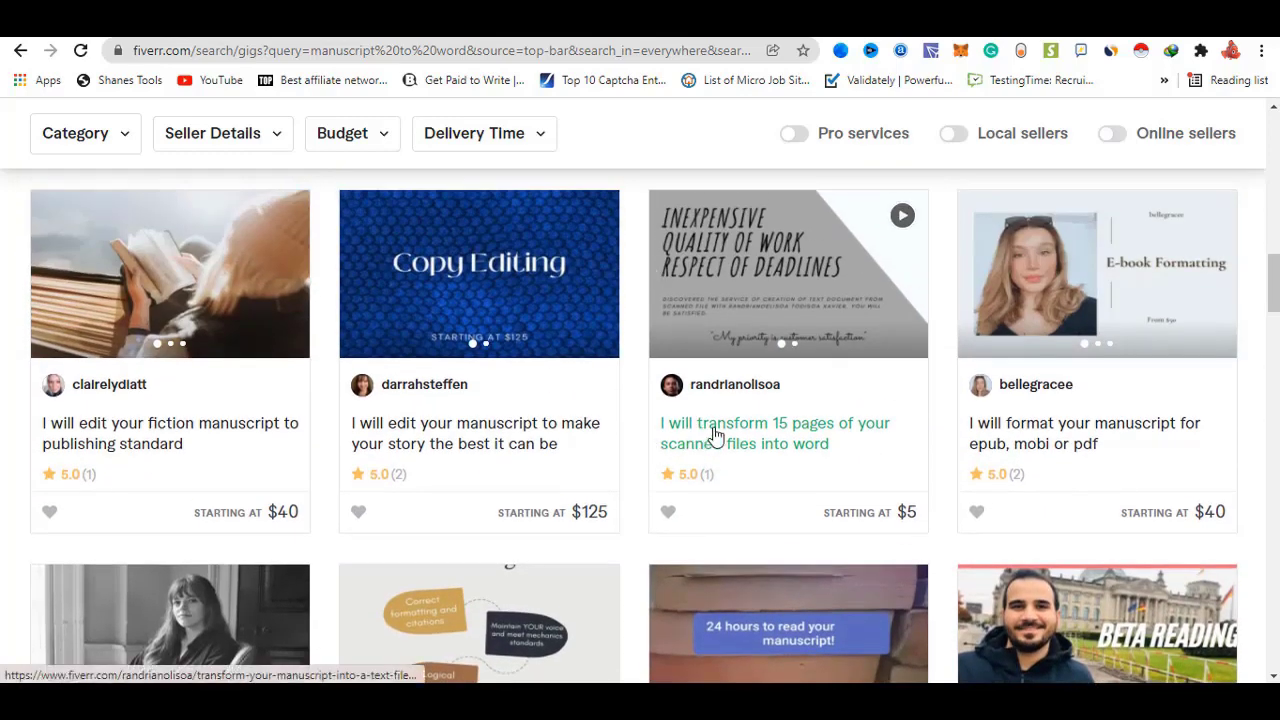